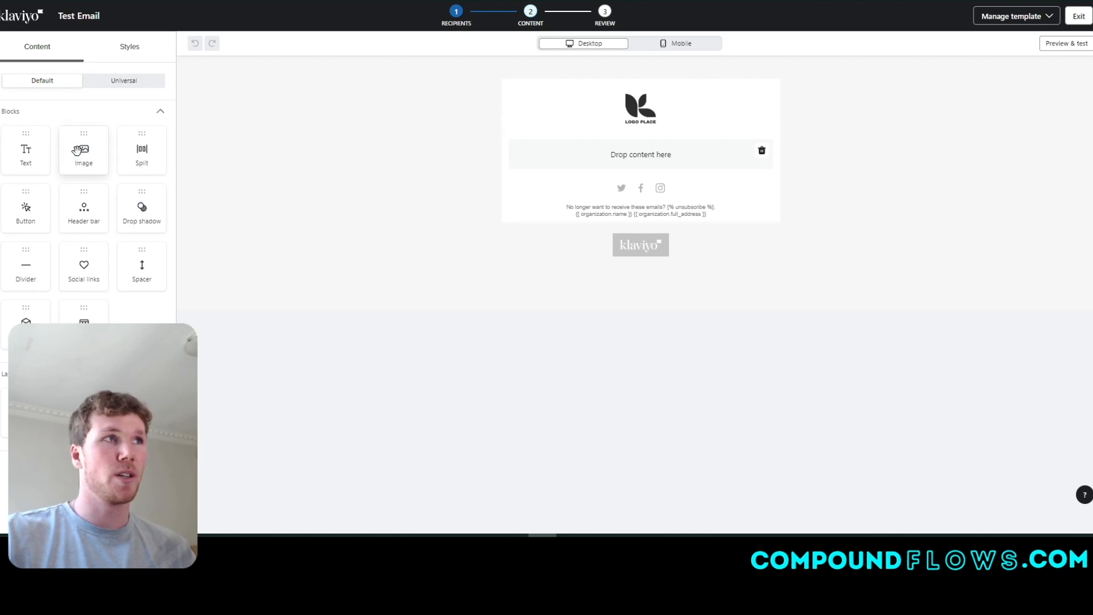
Step: Place an image block in the empty content area and delete the logo header bar above it
drag(84, 149, 647, 166)
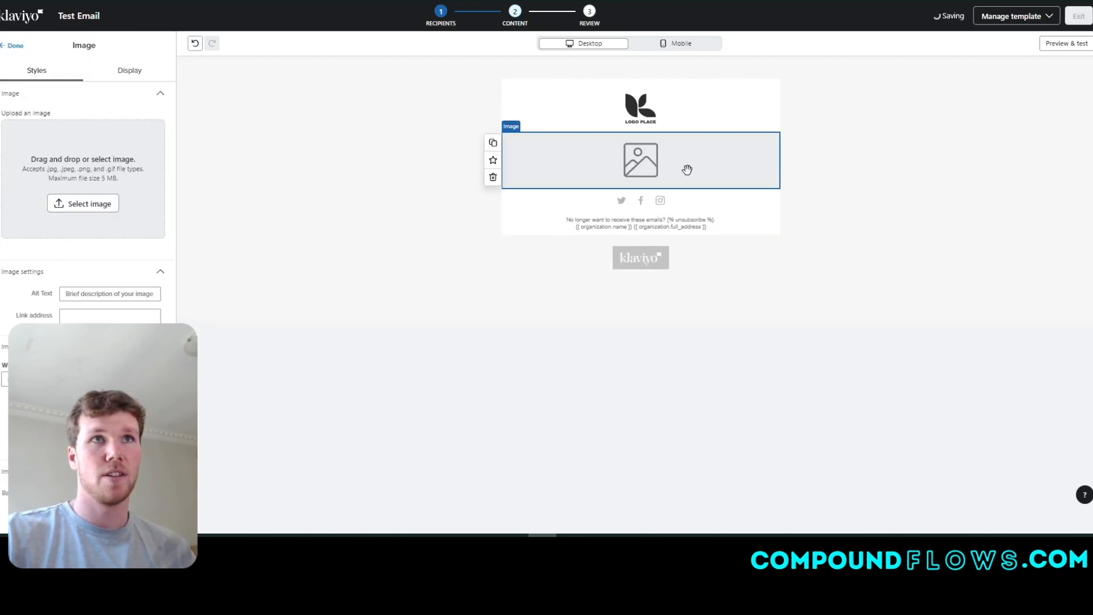
click(605, 92)
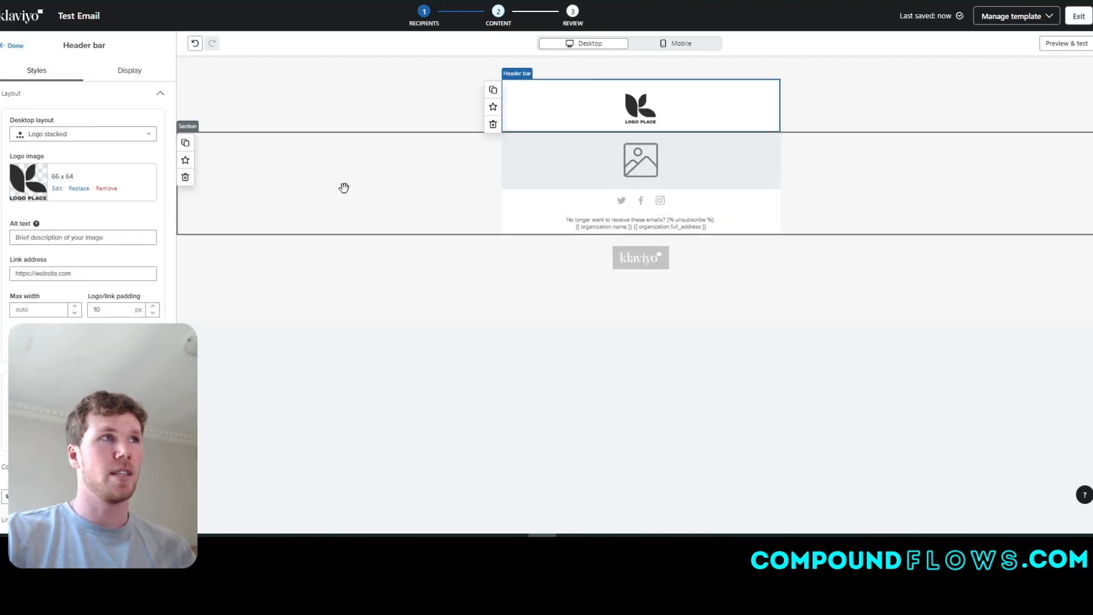
click(493, 124)
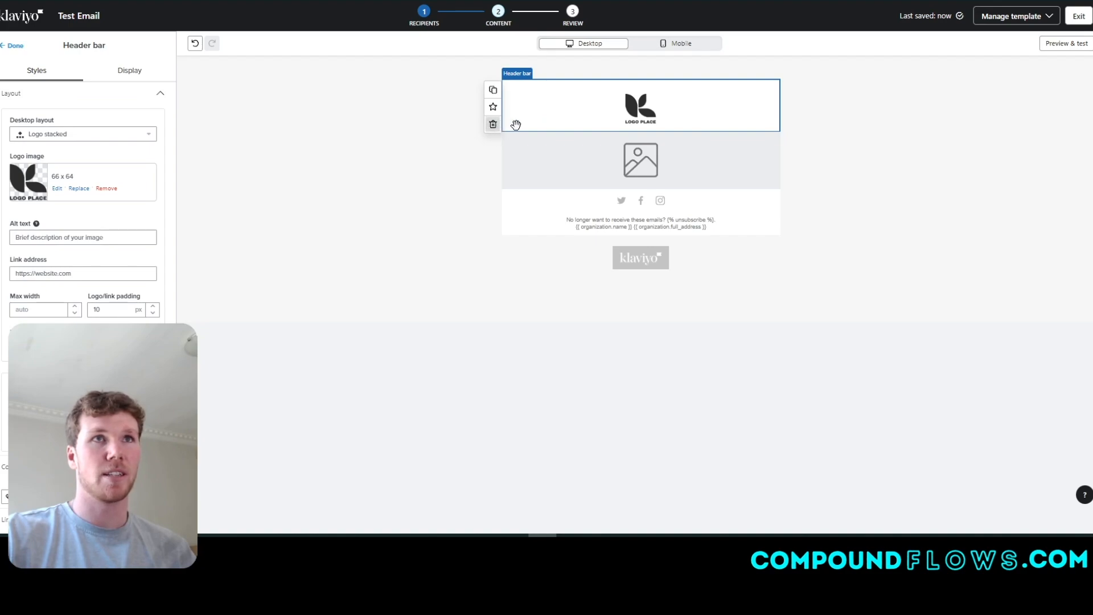
click(598, 105)
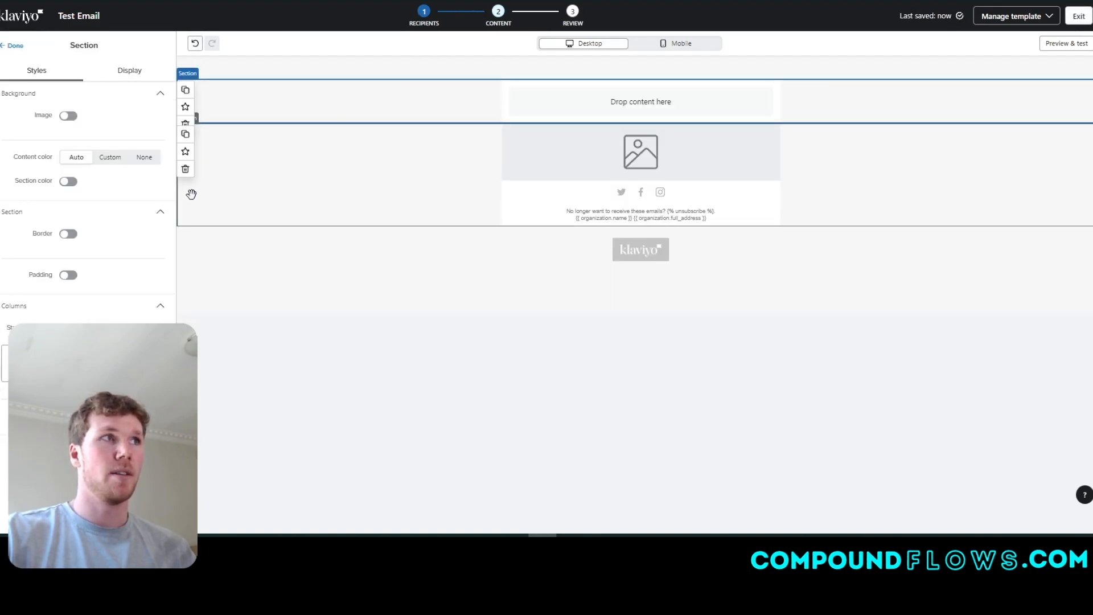
Step: Add an image block to the emptied top section of the email
click(13, 45)
drag(84, 149, 628, 103)
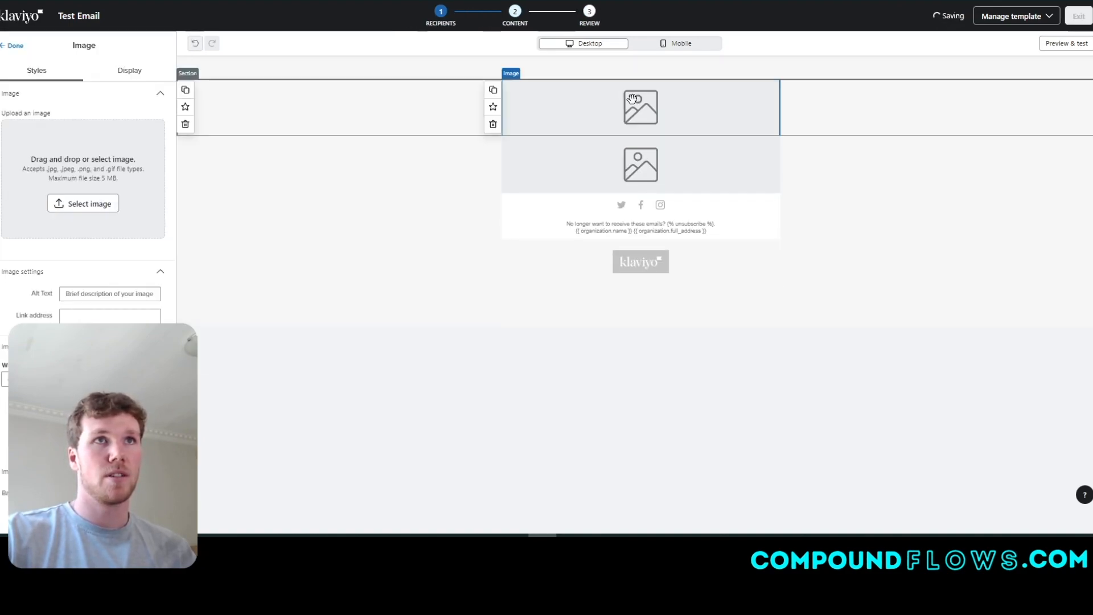
click(954, 156)
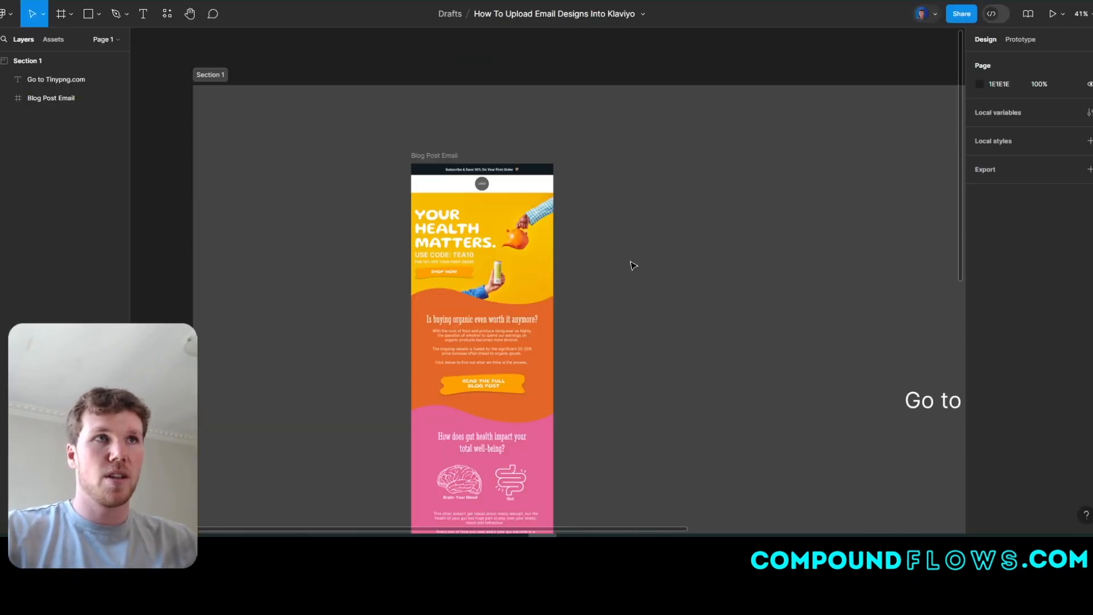
Step: Examine the Blog Post Email design in Figma from header to footer, including its frame dimensions
scroll(609, 317, down, 1)
scroll(630, 329, down, 3)
scroll(635, 376, down, 5)
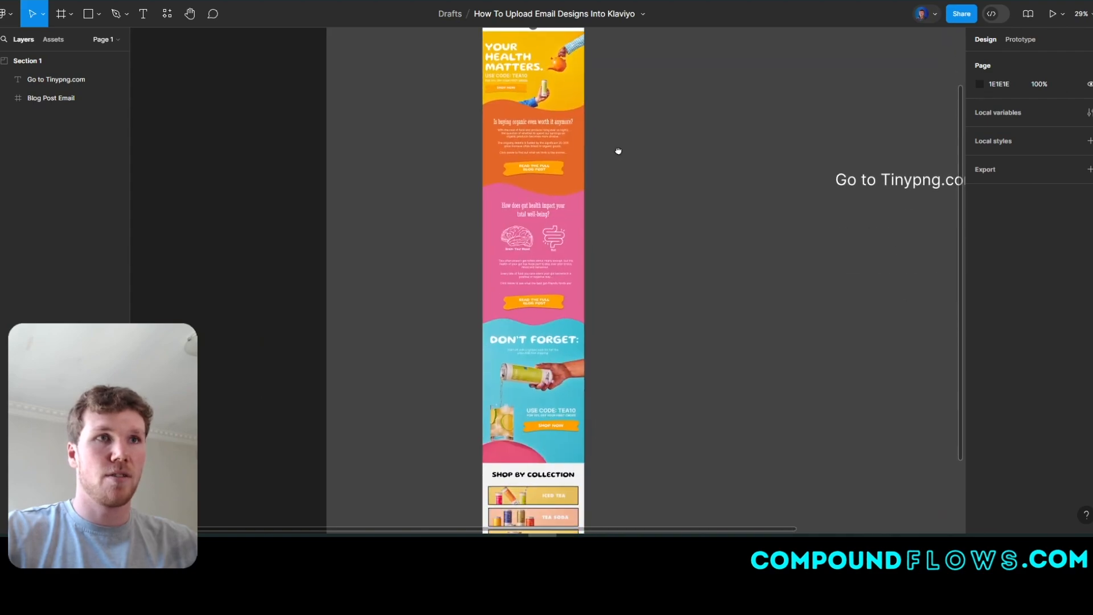
scroll(610, 267, up, 5)
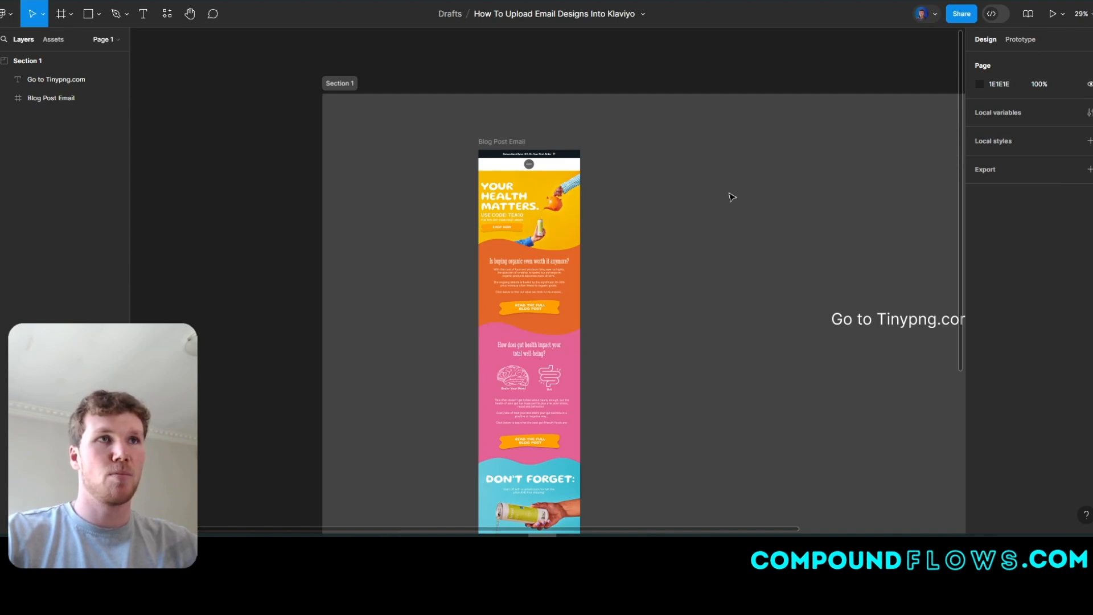
drag(643, 351, 630, 131)
drag(624, 290, 684, 292)
click(526, 179)
click(695, 358)
click(534, 88)
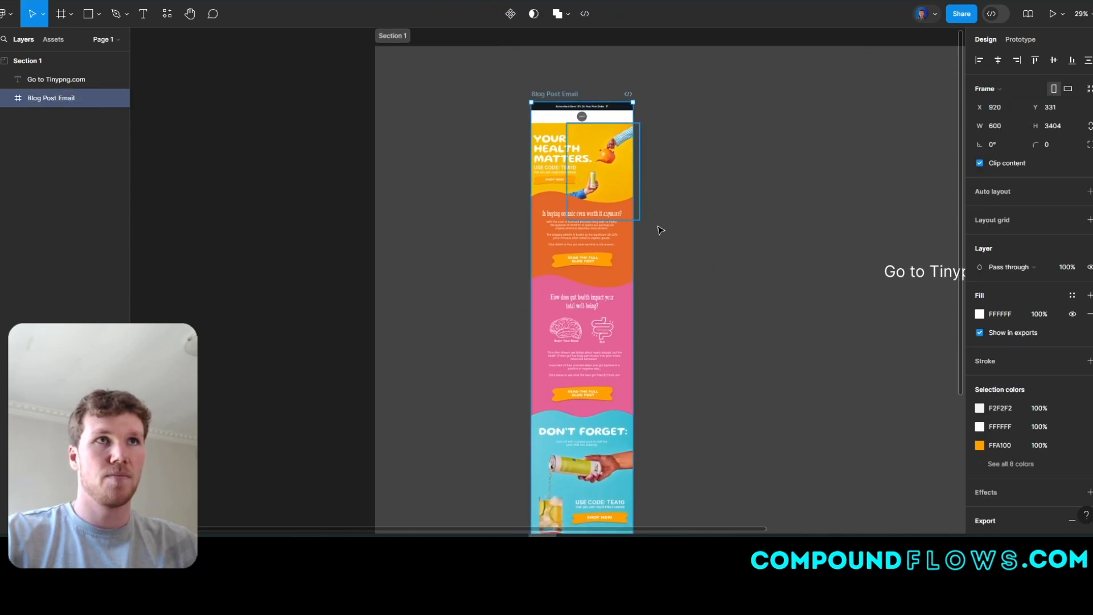
scroll(659, 229, down, 5)
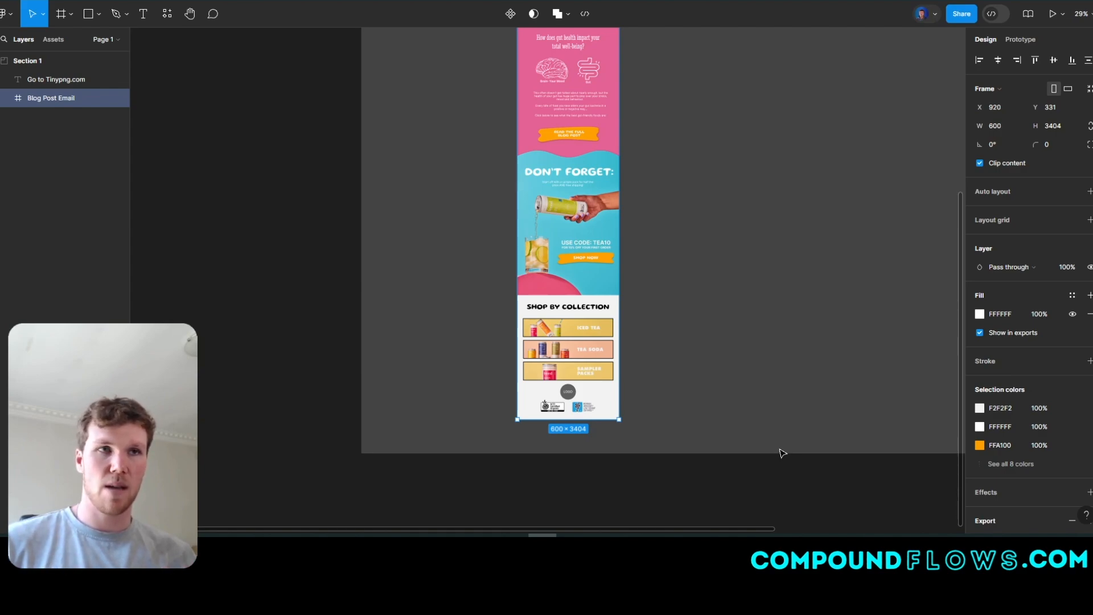
click(729, 390)
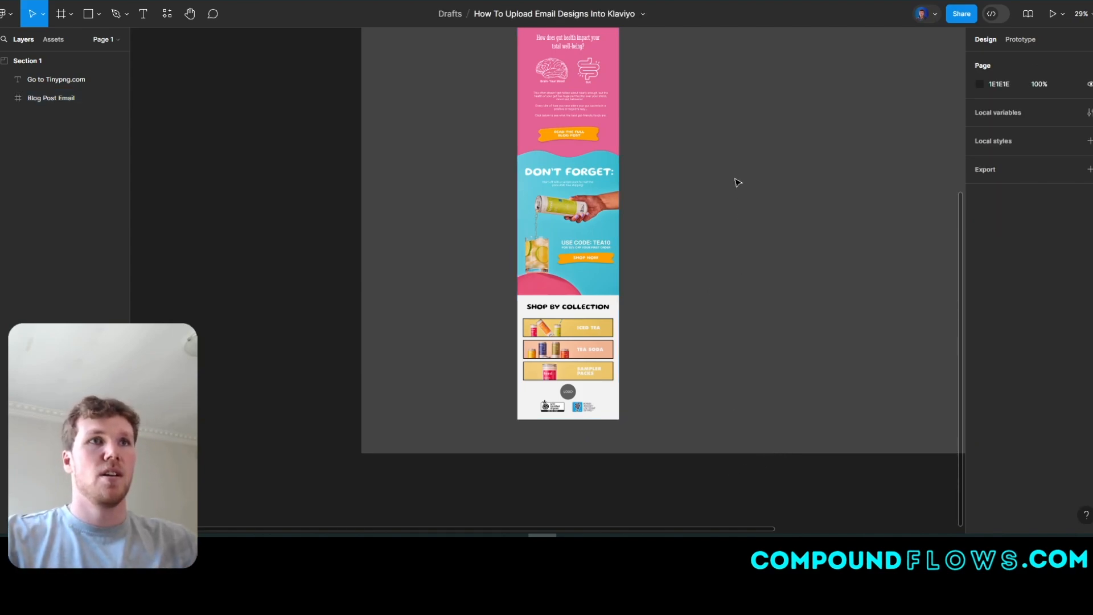
Step: Draw a slice about 599 × 122 over the announcement bar and logo at the top of the Blog Post Email frame
scroll(683, 256, up, 5)
scroll(649, 189, up, 5)
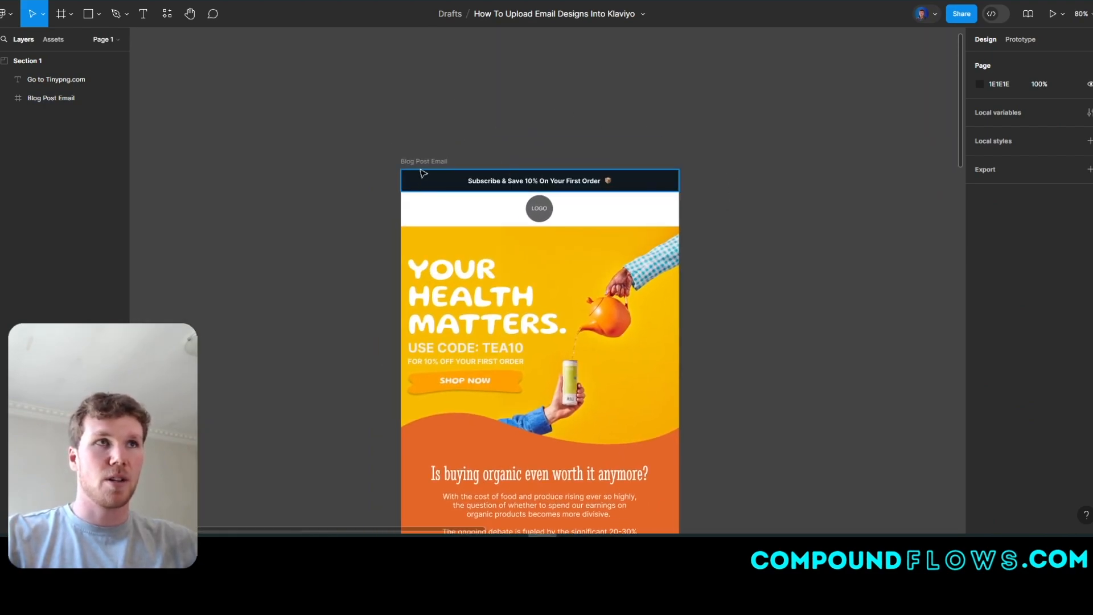
click(71, 14)
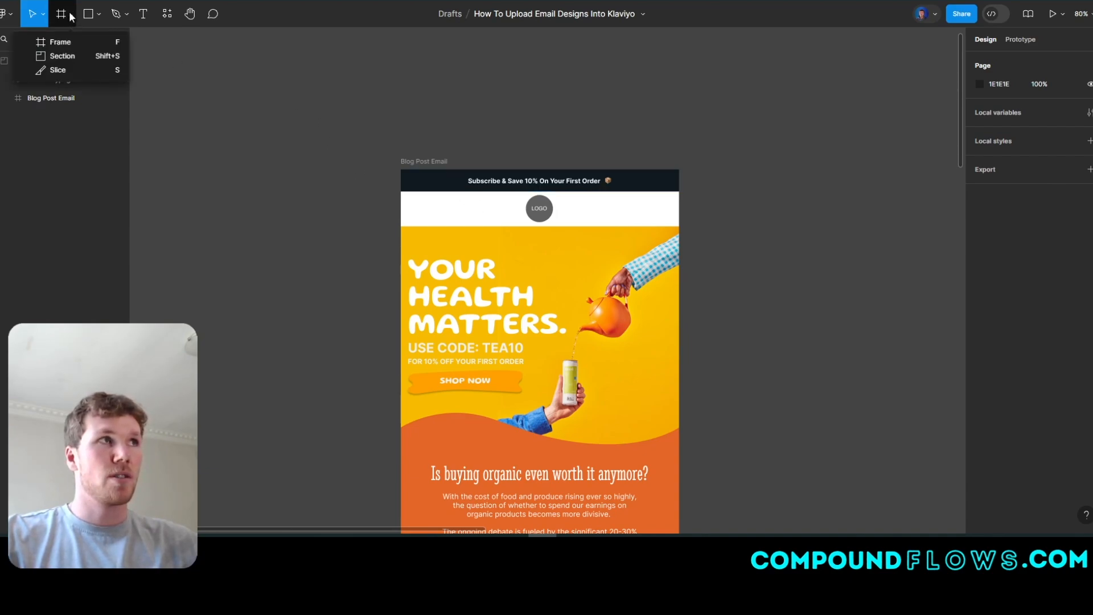
click(68, 70)
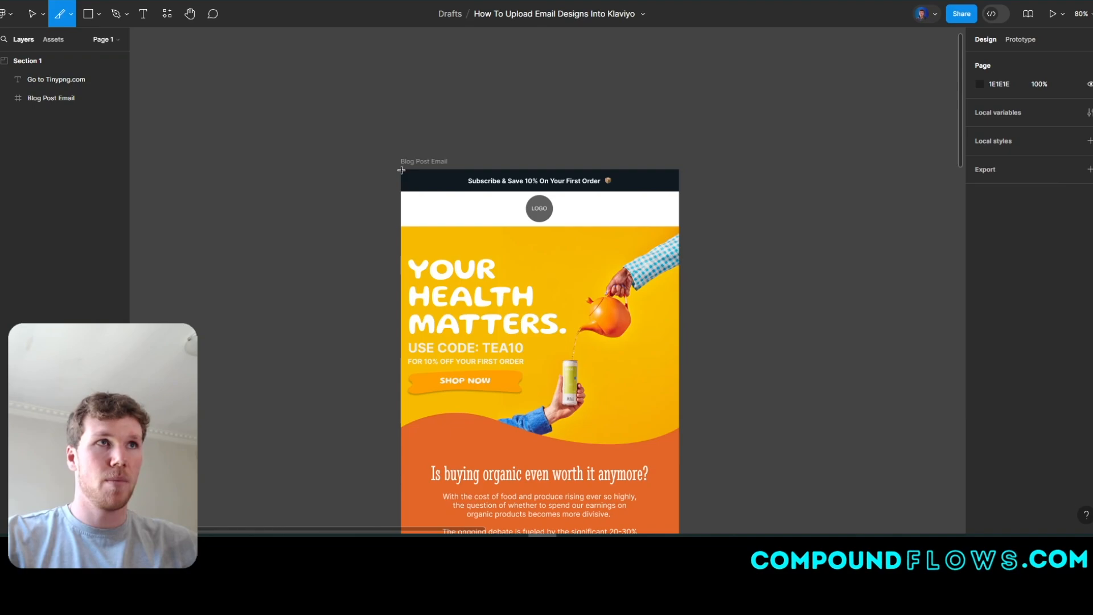
drag(402, 169, 678, 232)
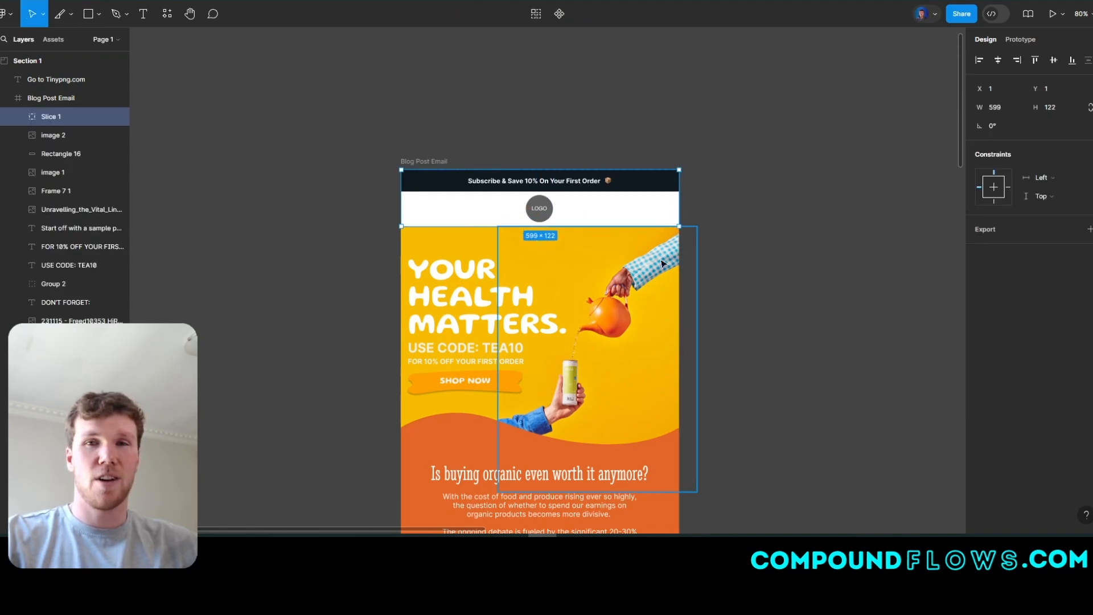
Step: Check the header slice's side edges and extend its left edge to the frame boundary, making it 600 wide at X 0
scroll(661, 264, up, 15)
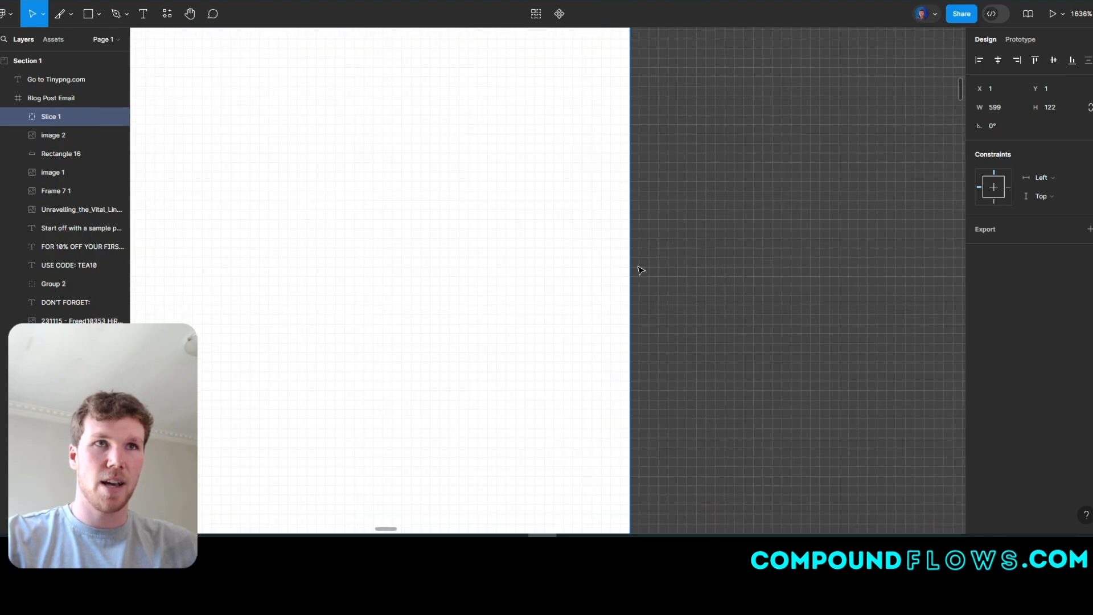
scroll(633, 261, down, 8)
scroll(643, 266, down, 8)
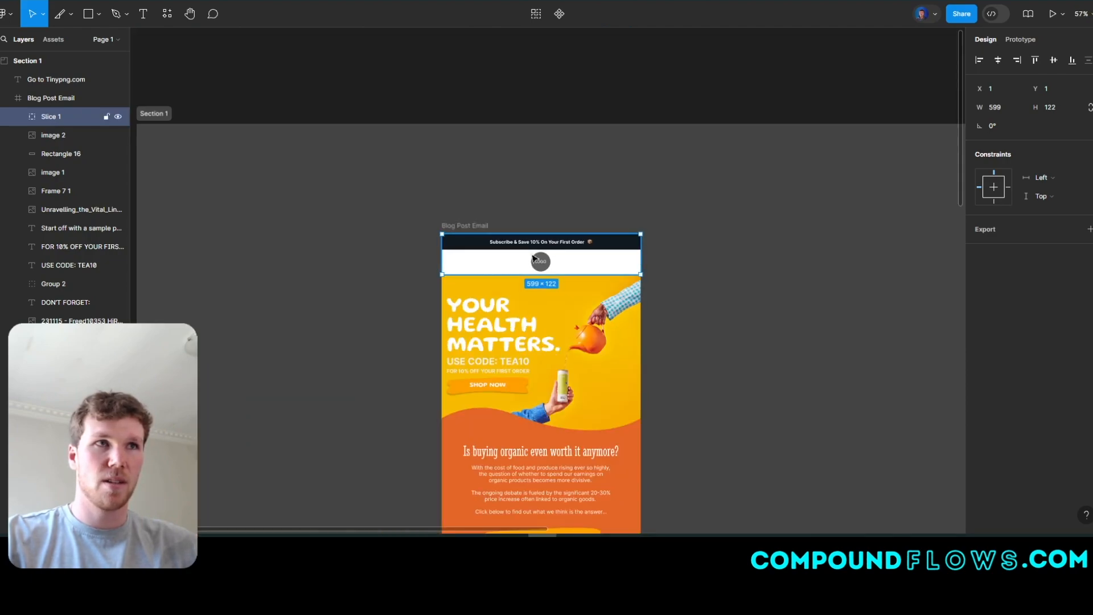
scroll(466, 261, up, 15)
scroll(466, 261, up, 8)
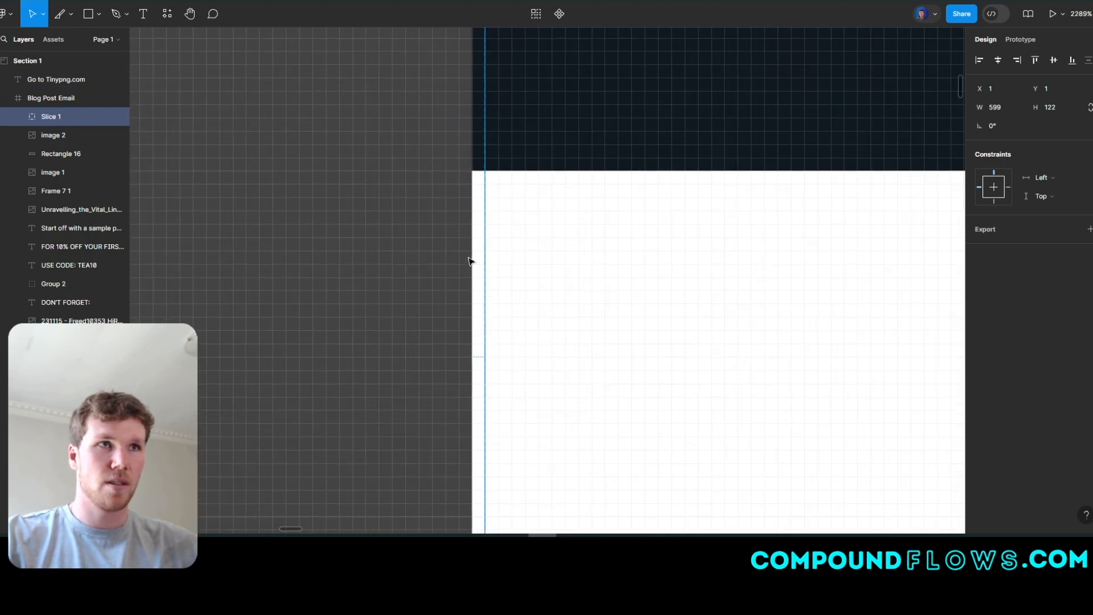
drag(493, 280, 470, 278)
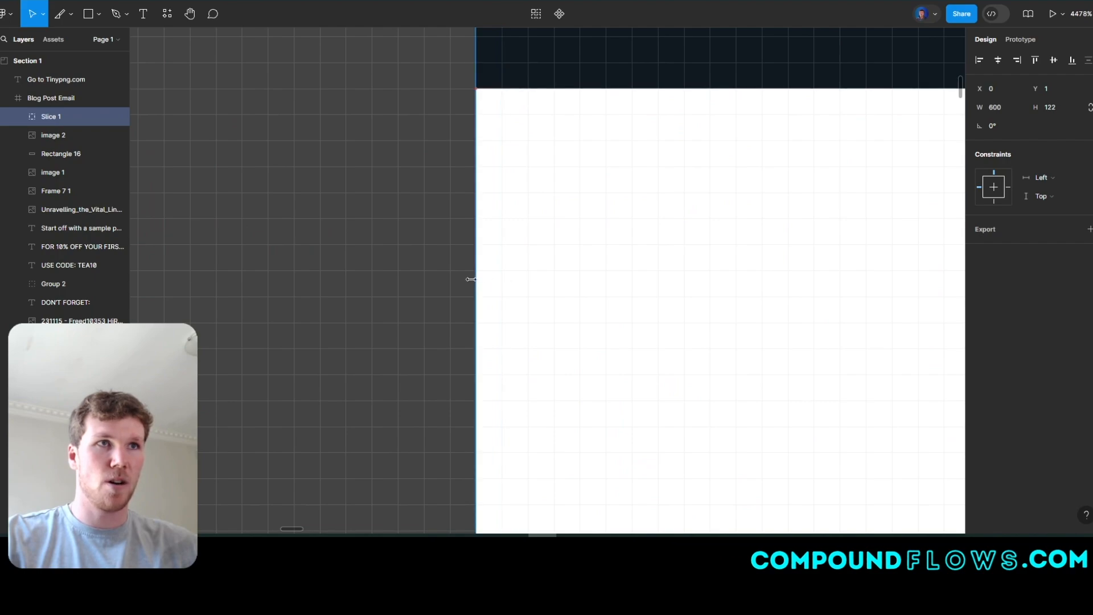
Step: Add an export setting to the header slice and export it as a PNG at 2x
scroll(541, 276, down, 15)
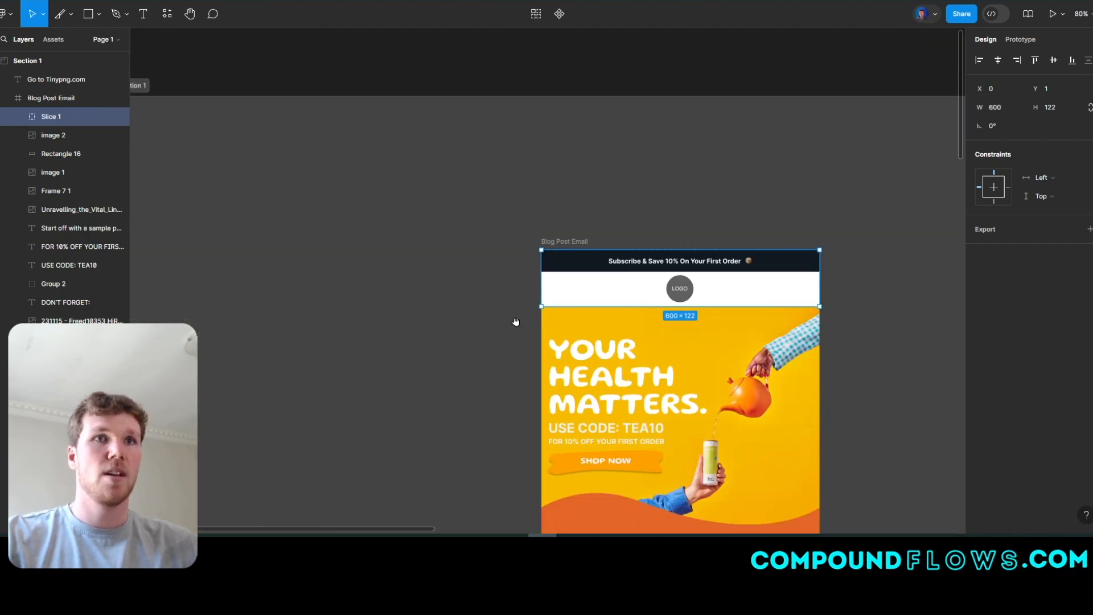
scroll(515, 319, right, 3)
scroll(515, 319, down, 2)
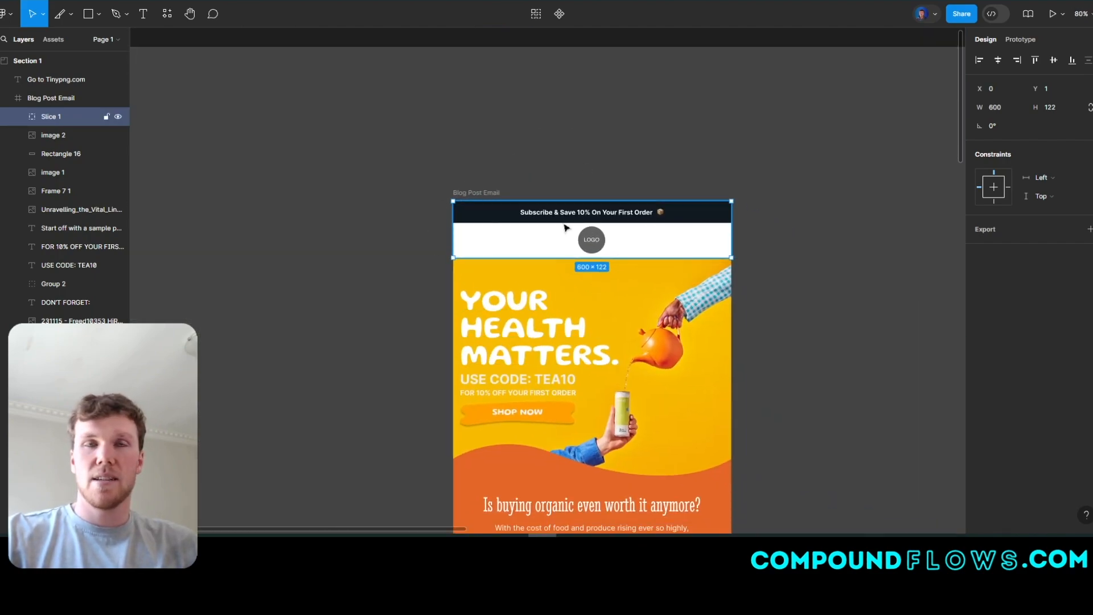
click(989, 231)
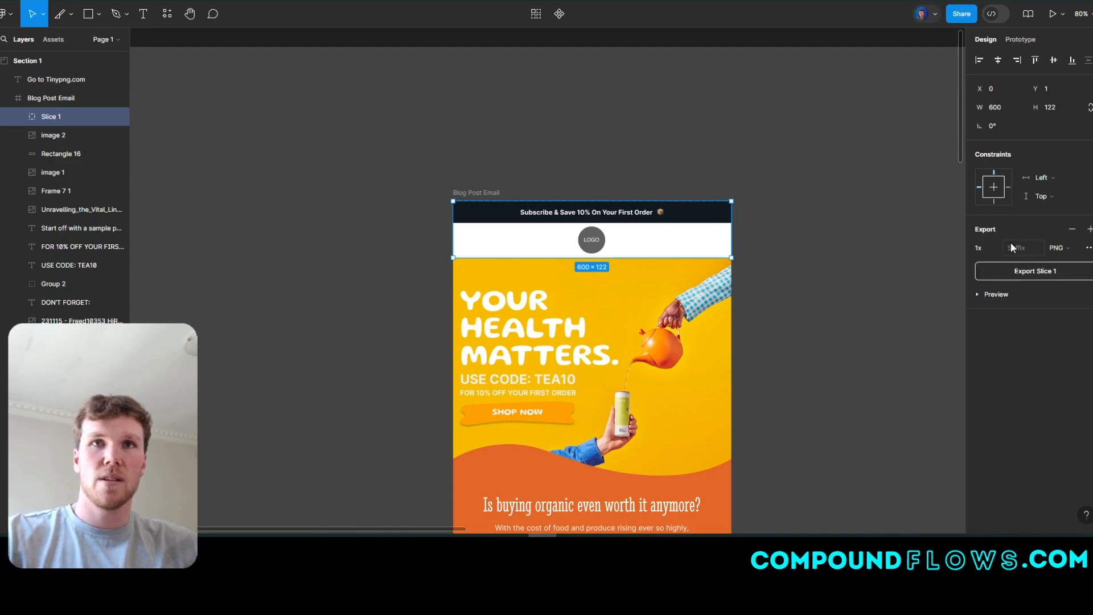
click(997, 247)
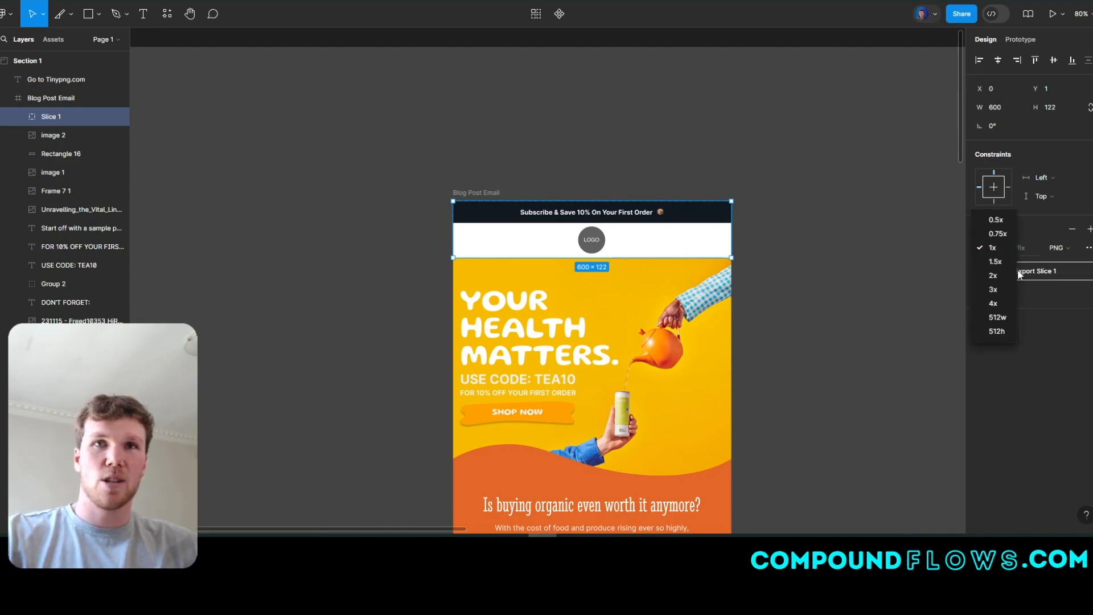
click(993, 275)
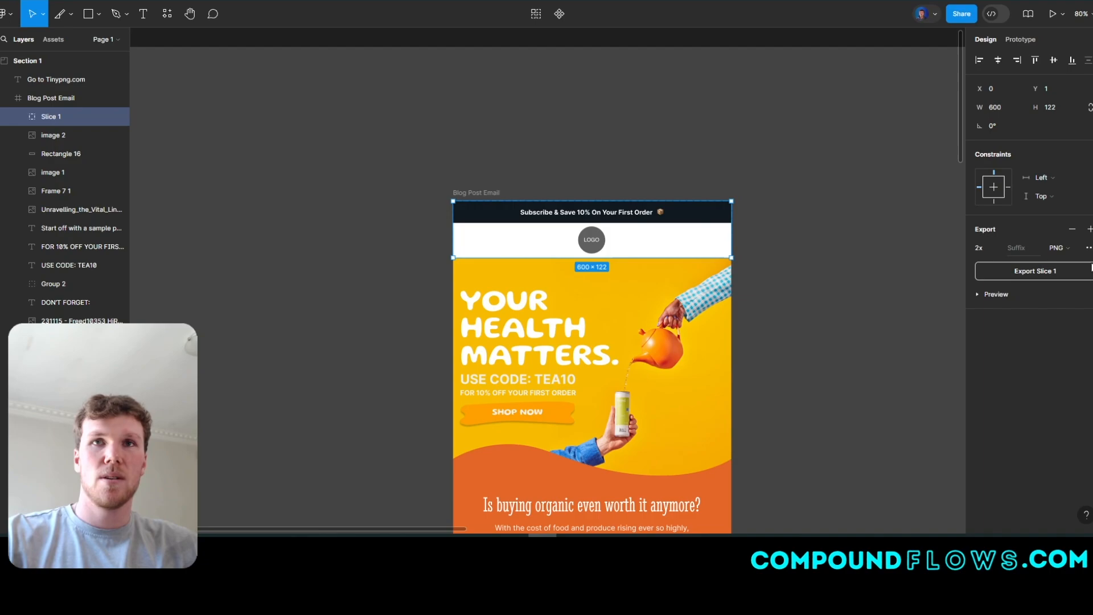
click(1049, 276)
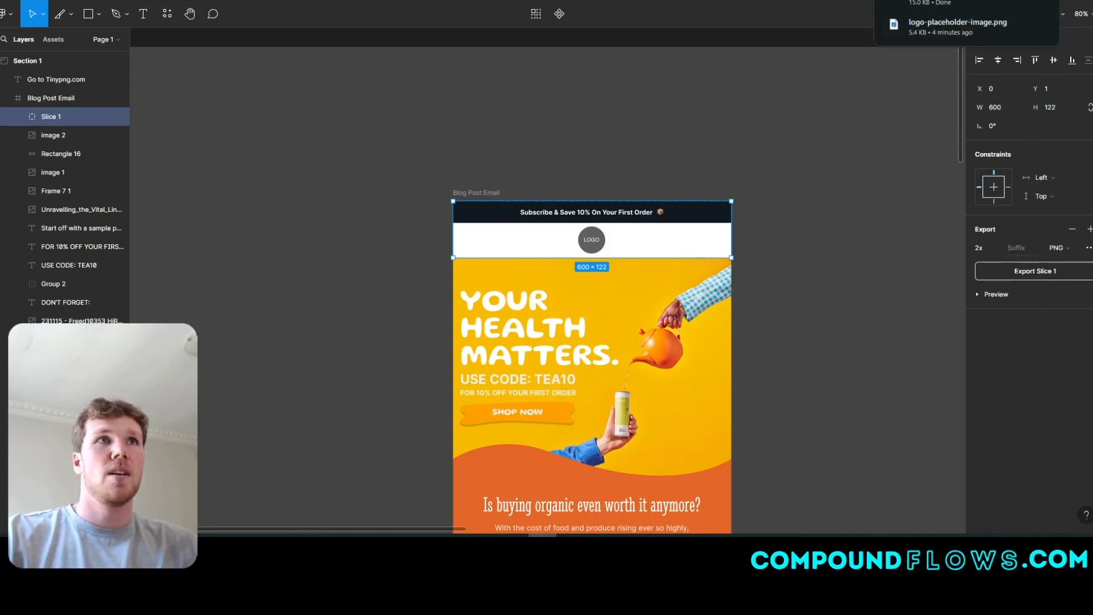
Step: Switch to Klaviyo and upload the downloaded Slice 1 (2).png into the email's top image block
key(ctrl+Tab)
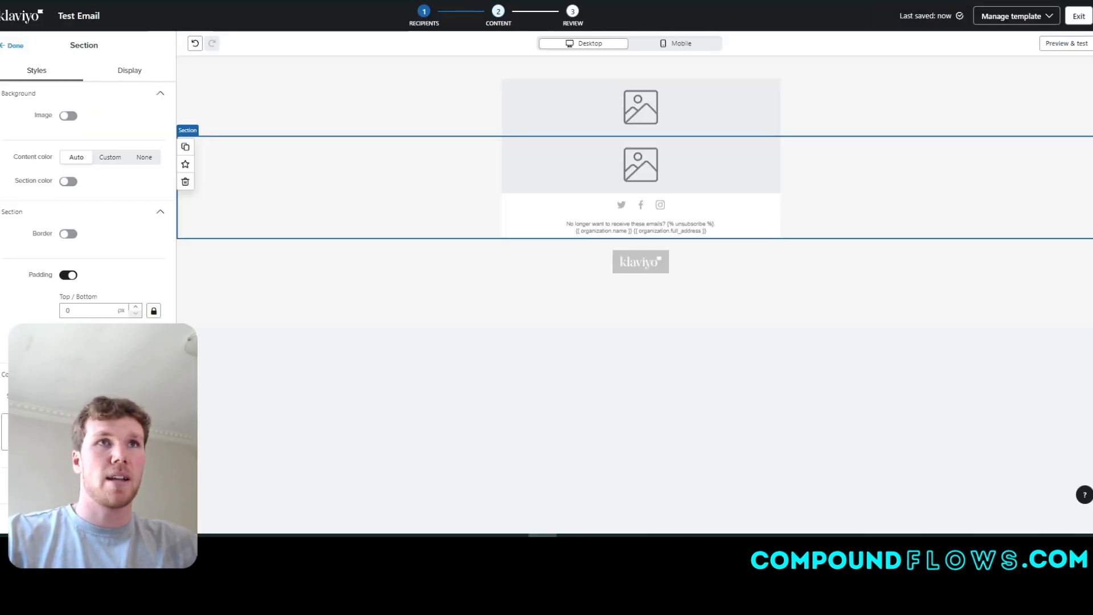
click(580, 103)
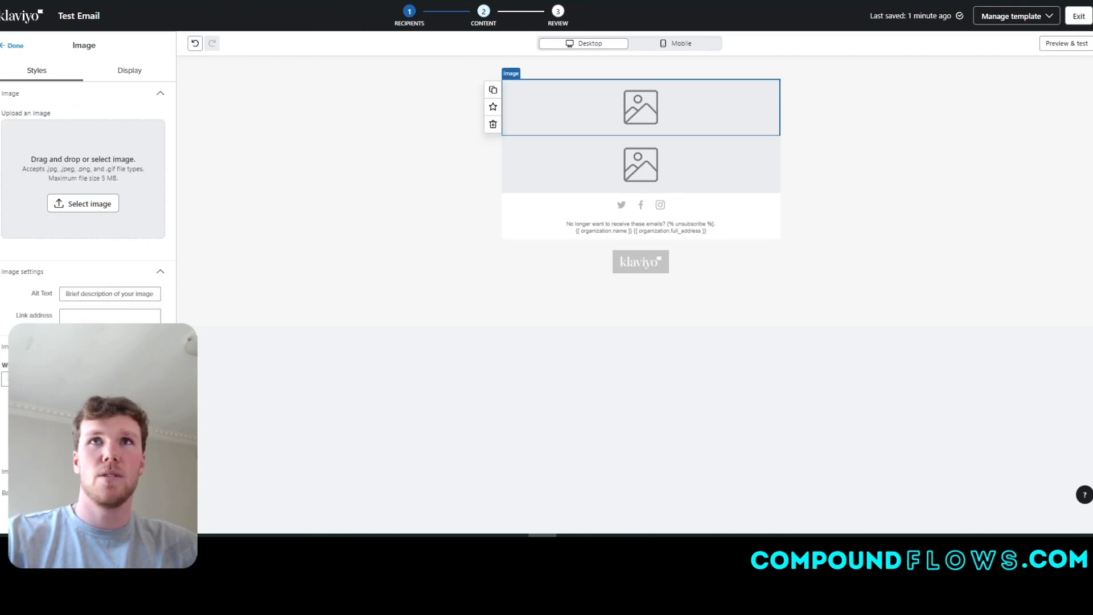
click(1050, 1)
drag(932, 20, 83, 151)
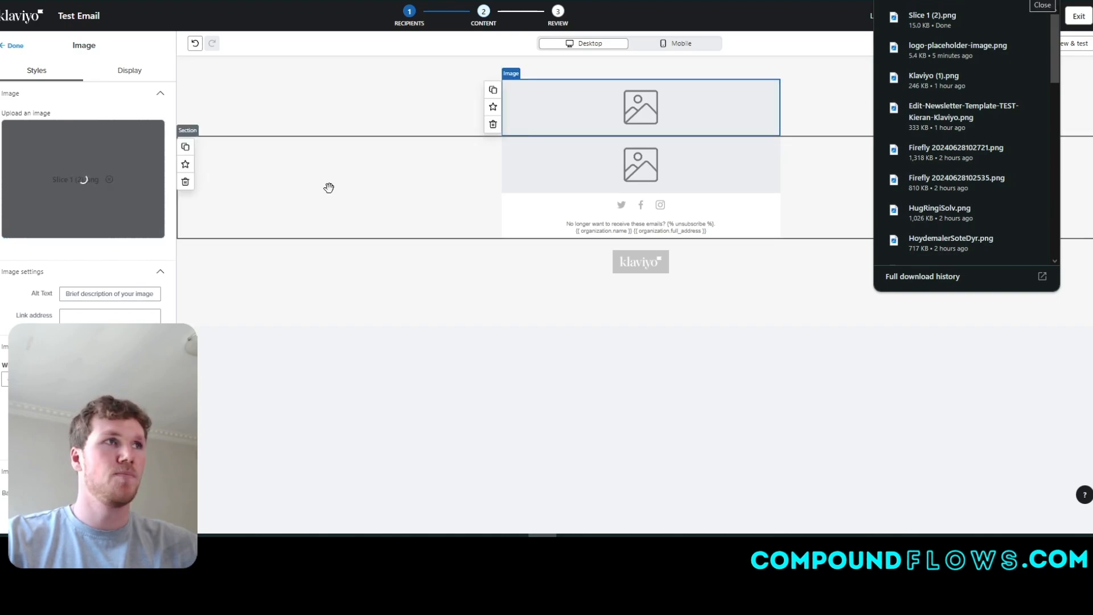
click(453, 278)
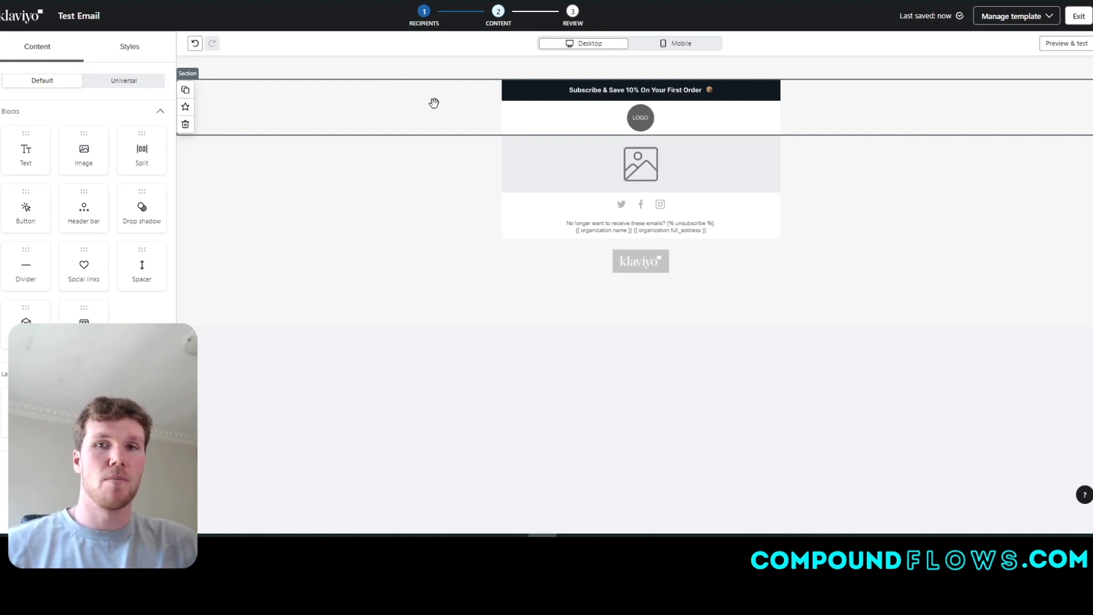
Step: Save the top banner section as universal content named "BANNER + LOGO"
click(185, 106)
double_click(440, 287)
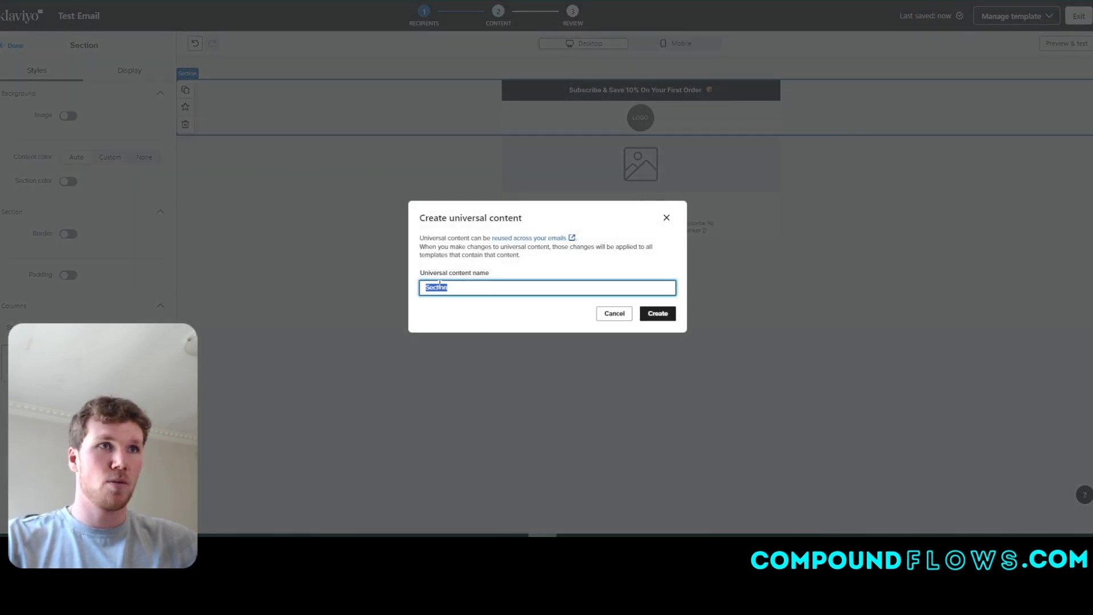
text(BANNER)
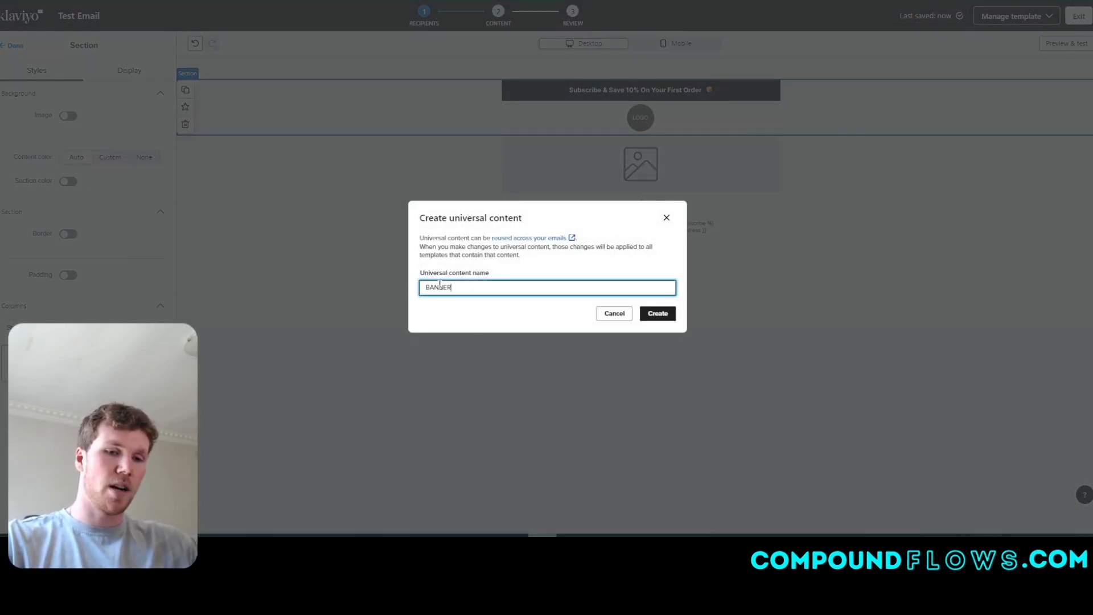
text( + LOGO)
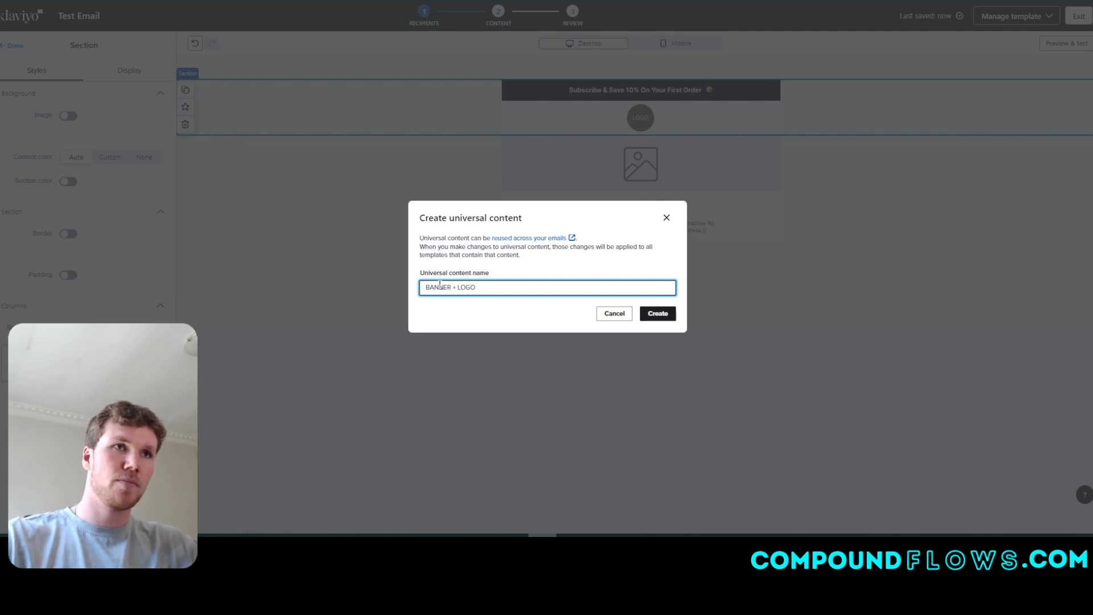
click(660, 315)
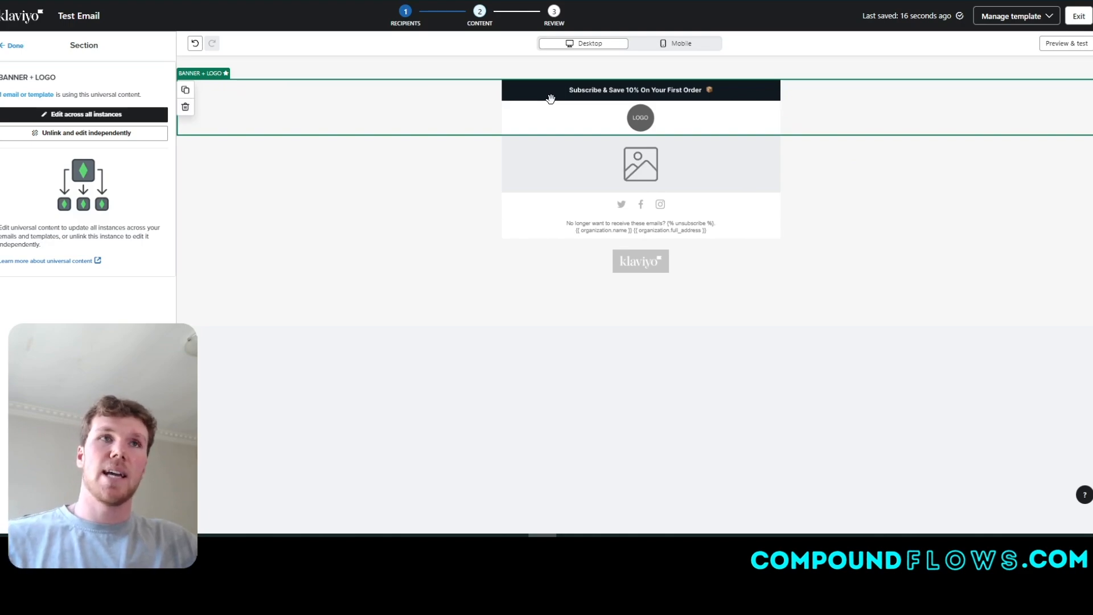
Step: Insert another BANNER + LOGO universal section at the top of the email and select the lower copy
click(13, 45)
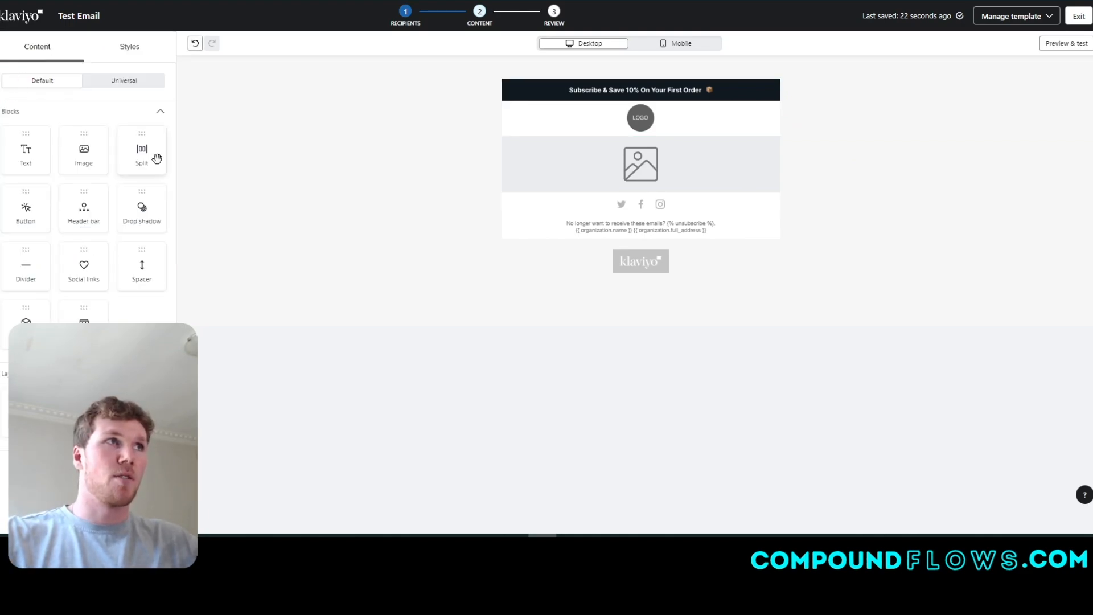
click(122, 81)
drag(85, 154, 601, 96)
click(614, 159)
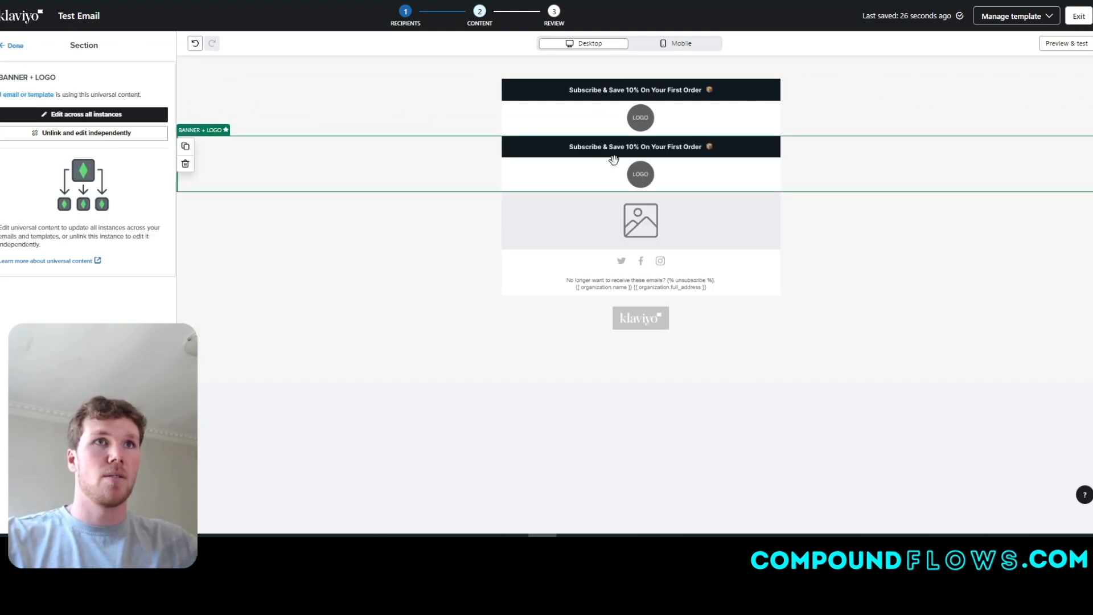
Step: Delete the lower duplicate BANNER + LOGO section and select the empty image block beneath the remaining banner
click(186, 164)
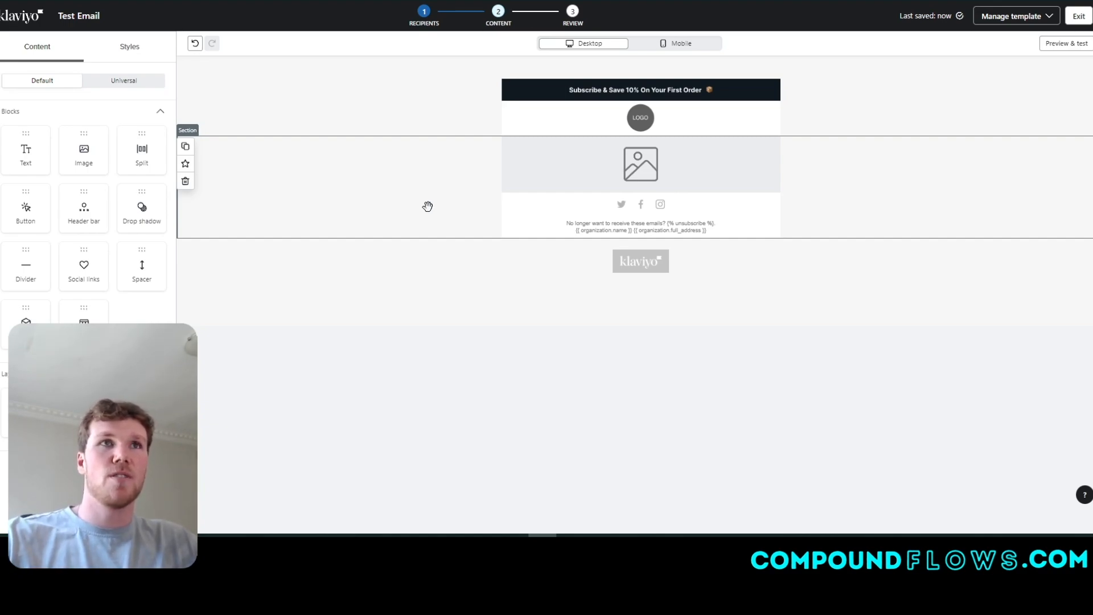
click(734, 116)
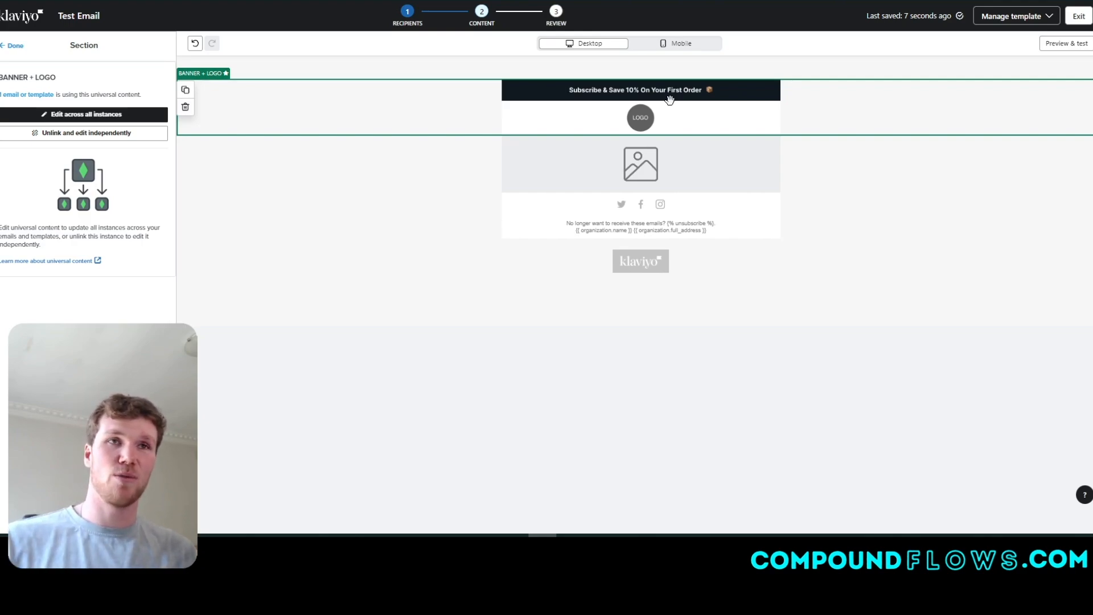
click(665, 157)
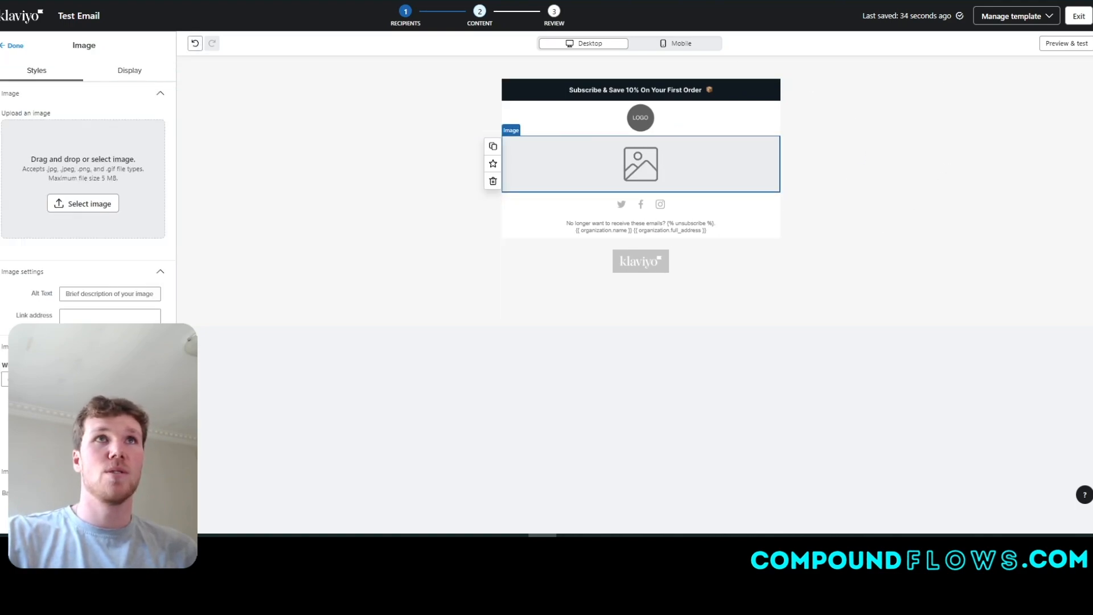
Step: Switch to Figma, fit Slice 1 over the yellow hero section at 600 × 485, and export it as a 2x PNG
key(alt+Tab)
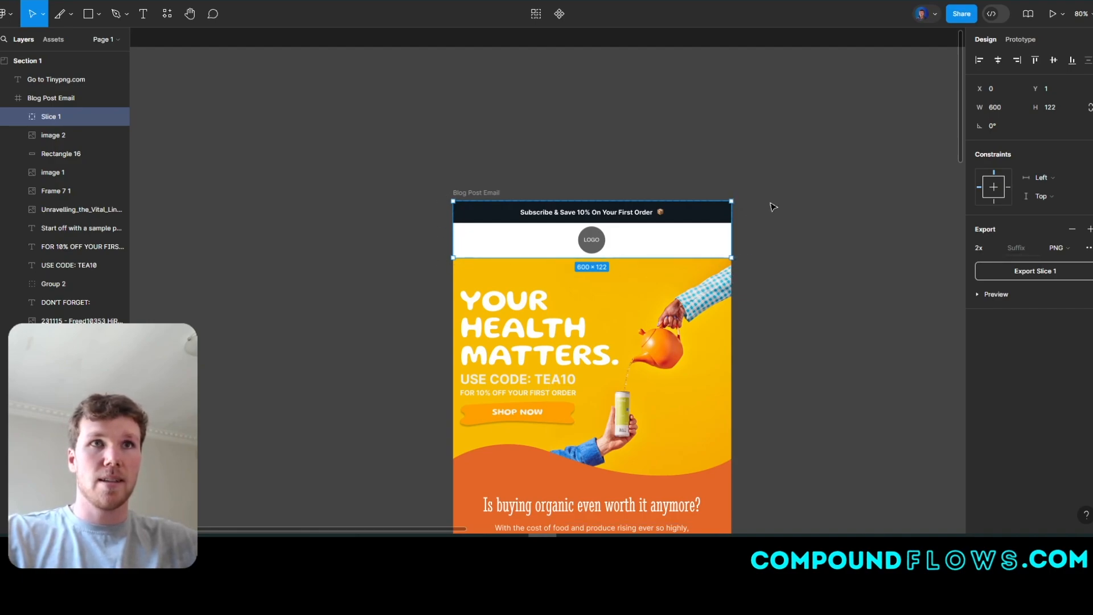
drag(637, 199, 675, 482)
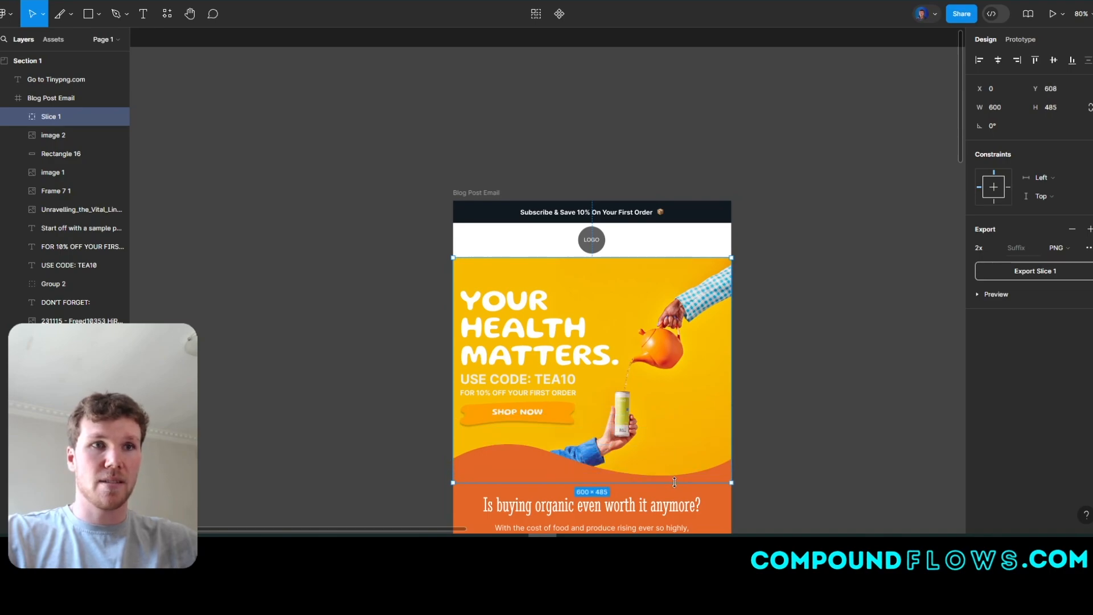
scroll(811, 352, down, 2)
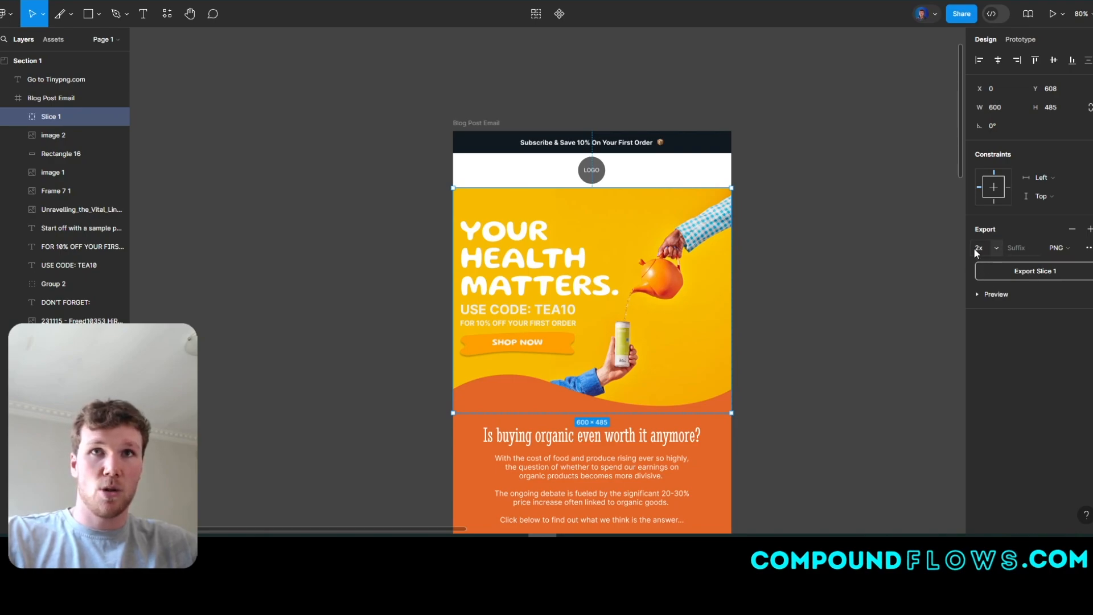
click(1017, 274)
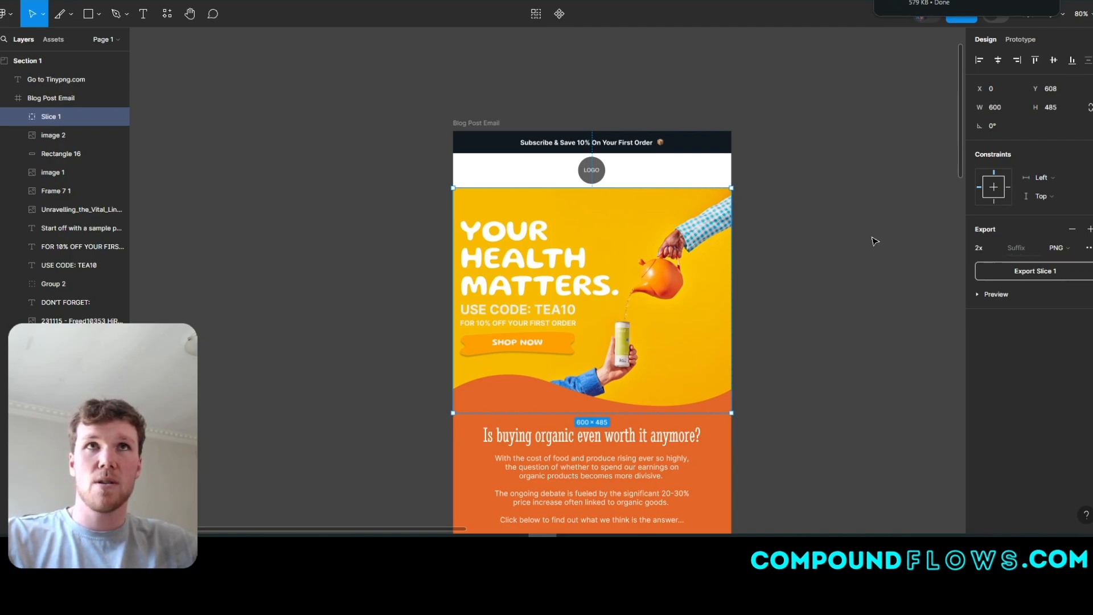
Step: Switch to the Tinify website, compress Slice 1 (4).png and download the optimized PNG
click(868, 315)
scroll(838, 311, right, 10)
scroll(789, 286, right, 6)
scroll(585, 241, down, 3)
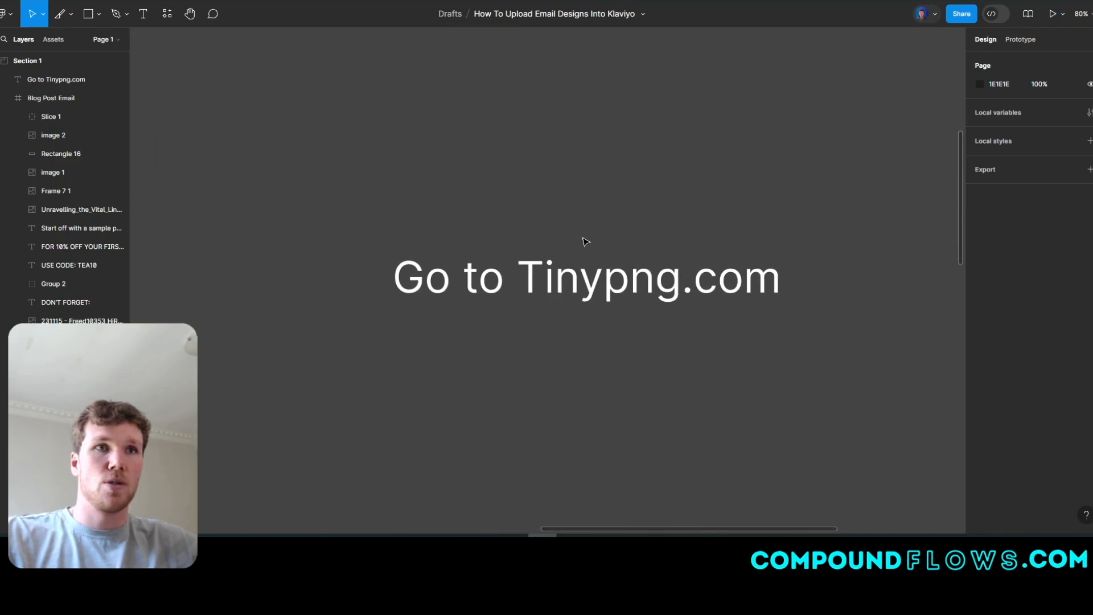
scroll(500, 173, down, 6)
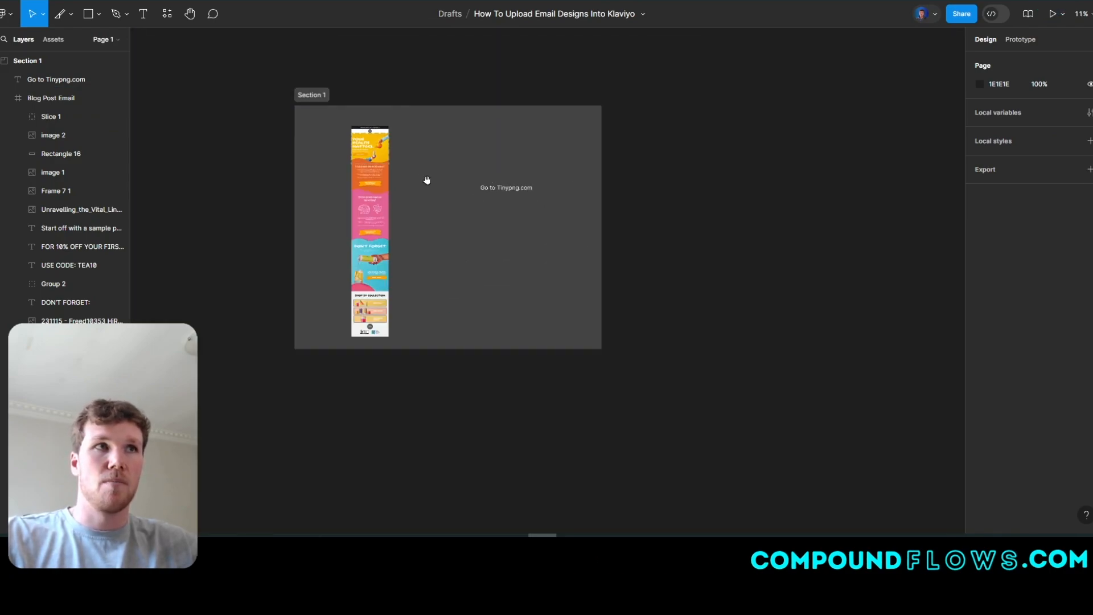
scroll(427, 178, left, 3)
scroll(427, 178, up, 2)
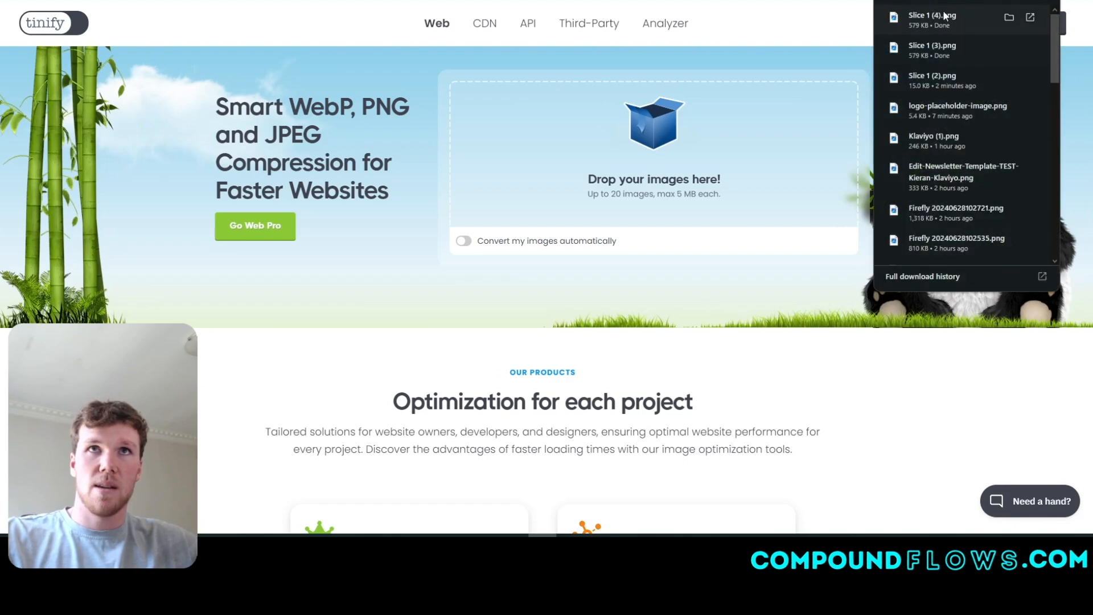
drag(934, 20, 553, 161)
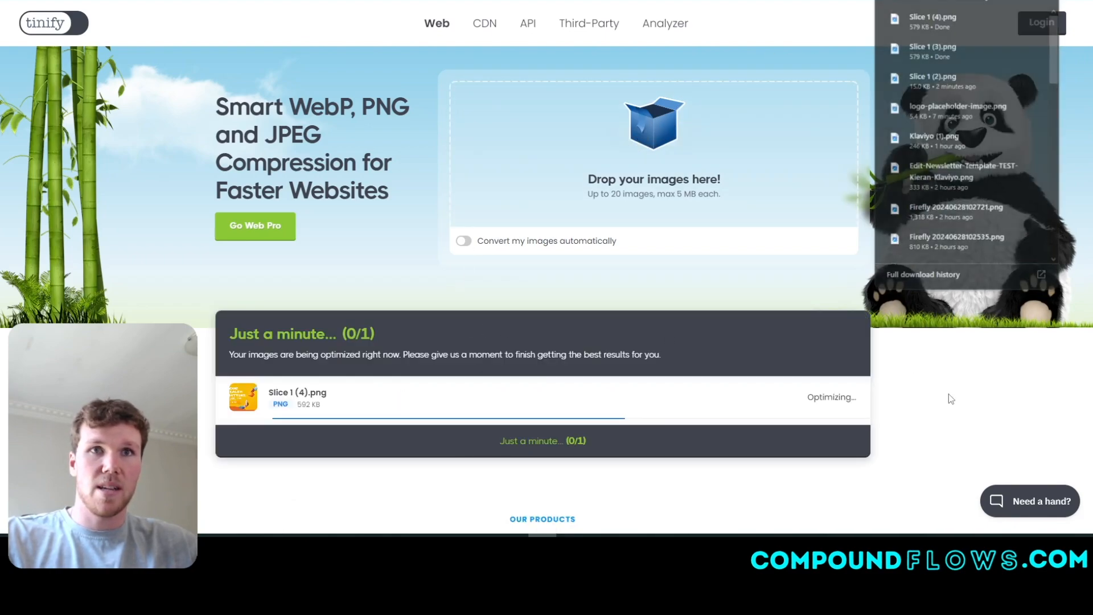
click(938, 383)
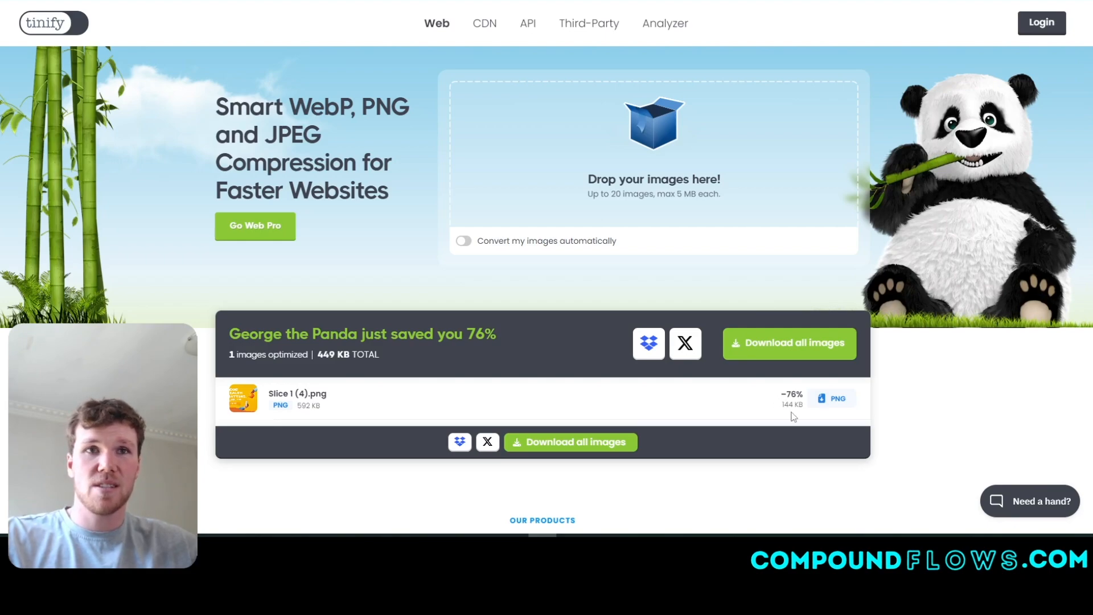
click(842, 405)
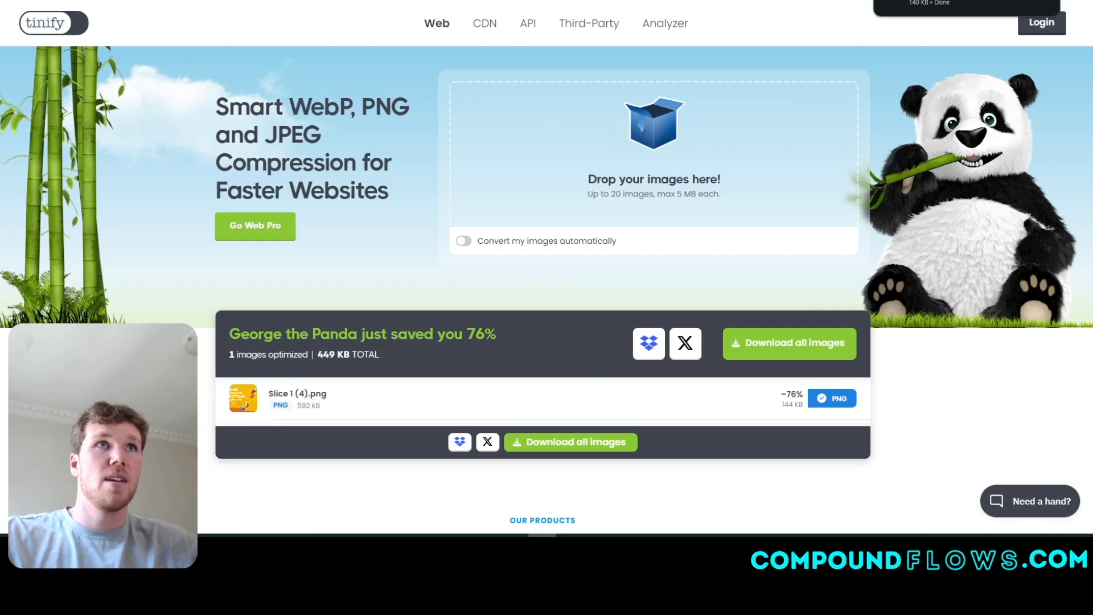
Step: Switch to Klaviyo and upload the compressed Slice 1 (4) (1).png into the image block below the banner
key(ctrl+Tab)
drag(932, 50, 139, 155)
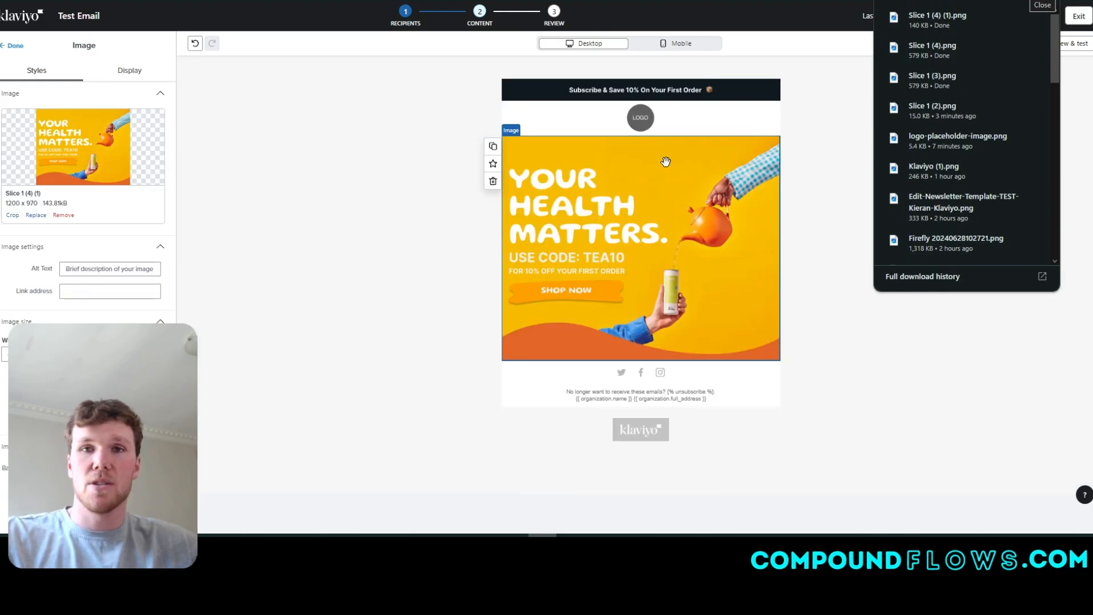
click(363, 244)
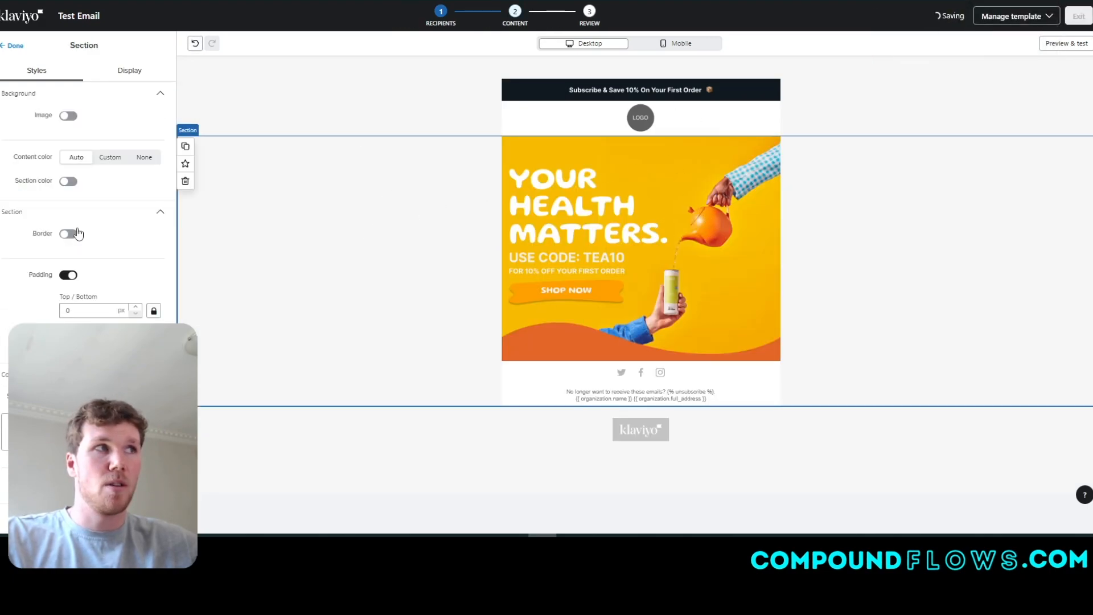
Step: Duplicate the hero image block and remove the image from the lower copy
click(674, 263)
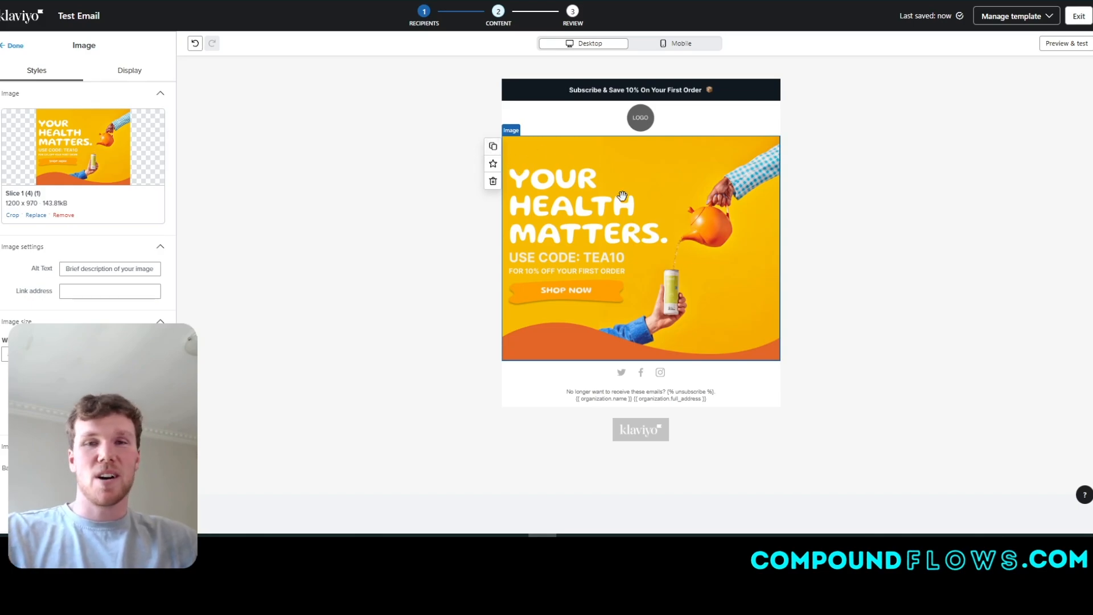
click(492, 146)
scroll(653, 244, down, 3)
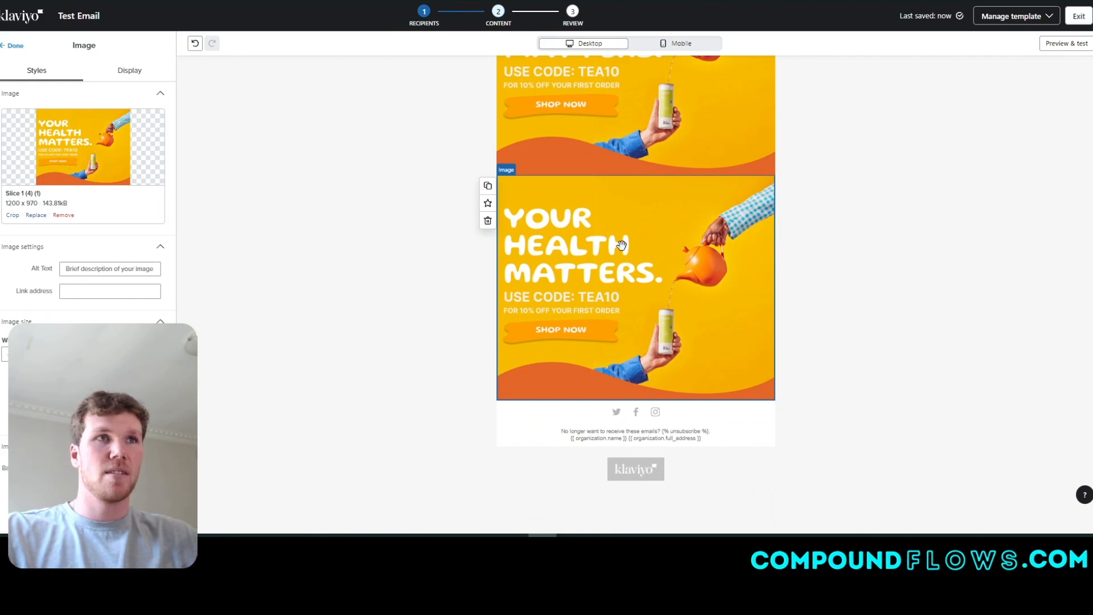
click(64, 215)
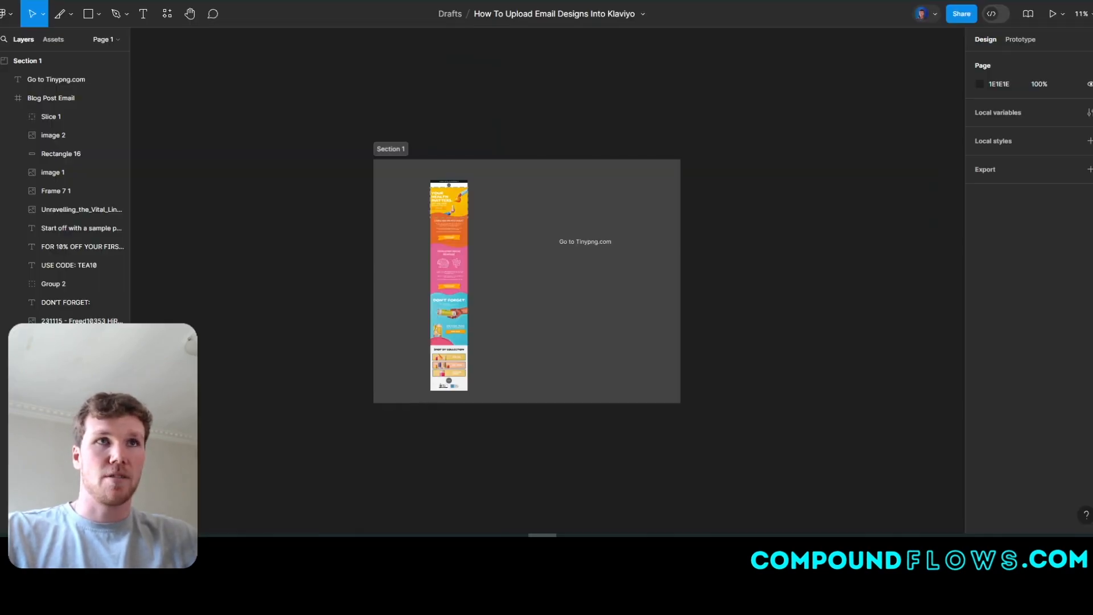
Step: Switch to Figma, fit Slice 1 over the orange organic blog section at 600 × 450, and export it as a 2x PNG
scroll(432, 225, up, 5)
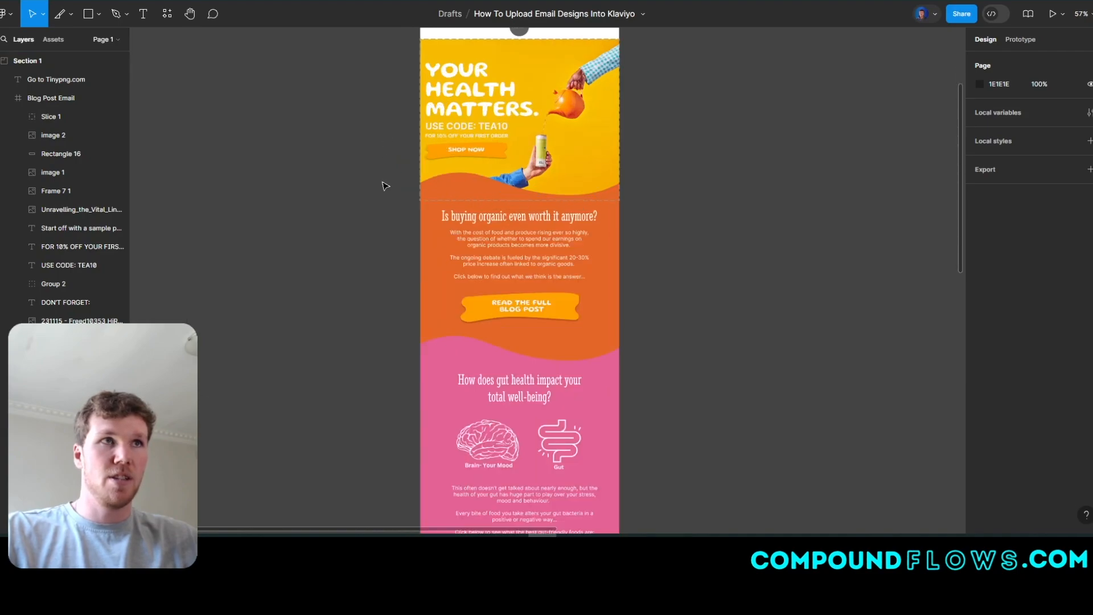
click(385, 186)
scroll(330, 162, up, 5)
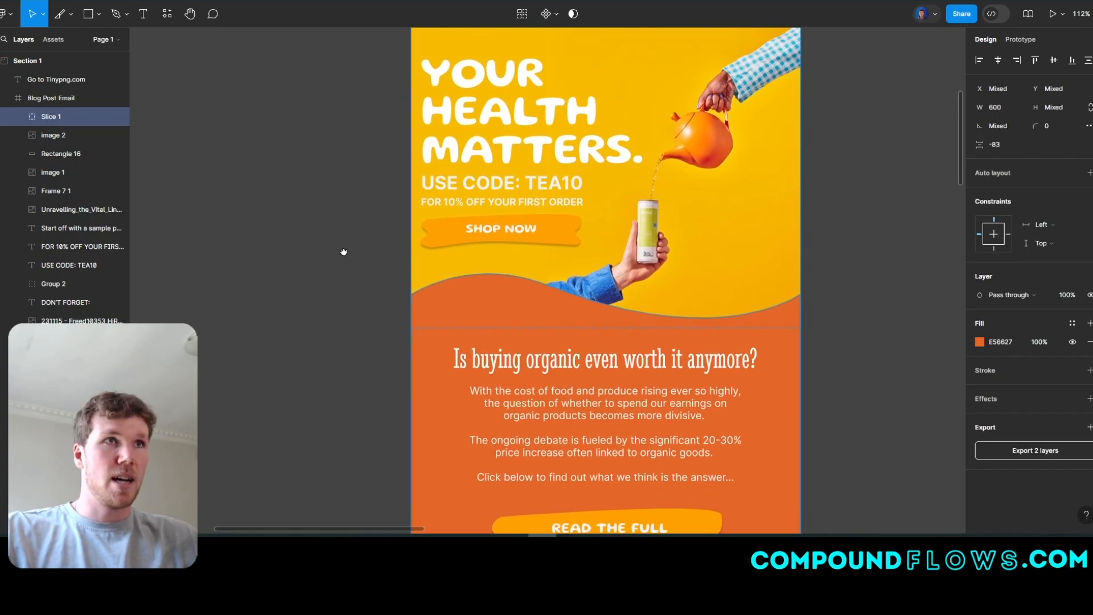
scroll(356, 177, up, 3)
click(59, 117)
scroll(349, 220, down, 5)
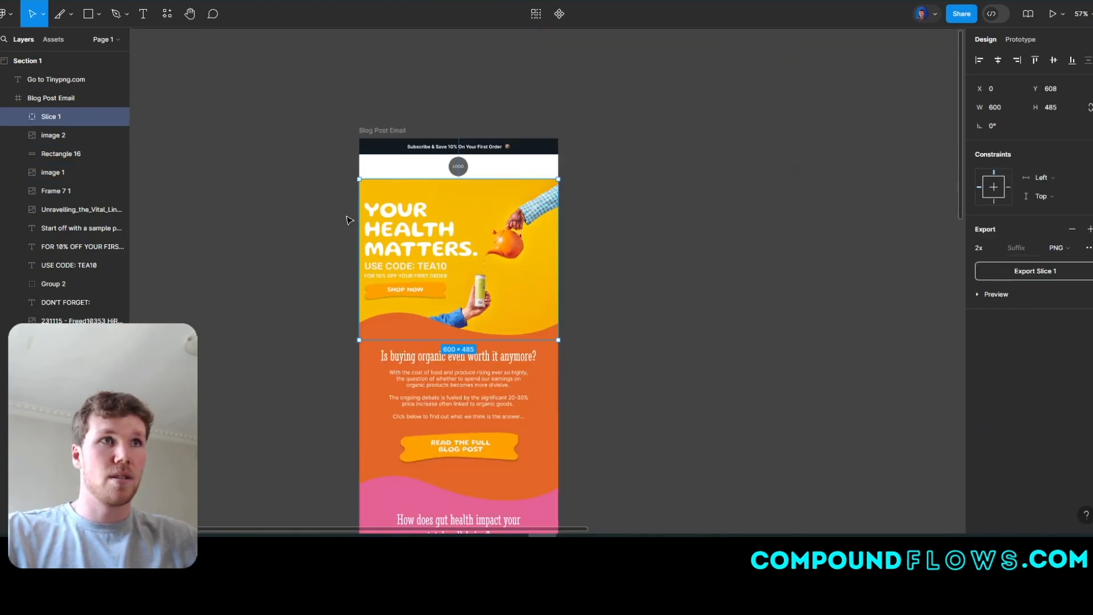
drag(501, 179, 505, 488)
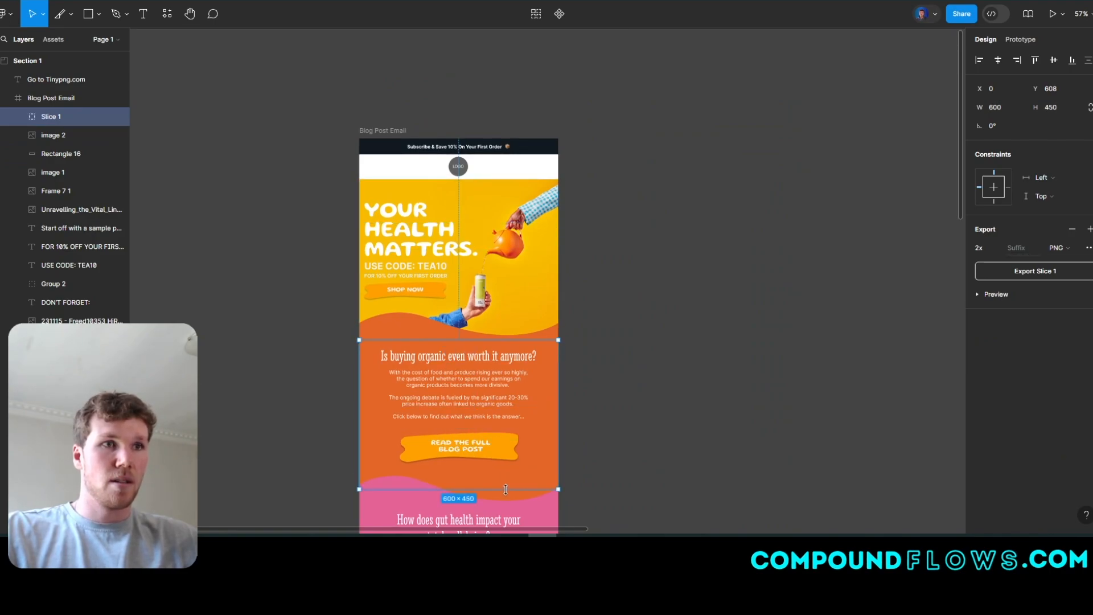
scroll(649, 290, down, 4)
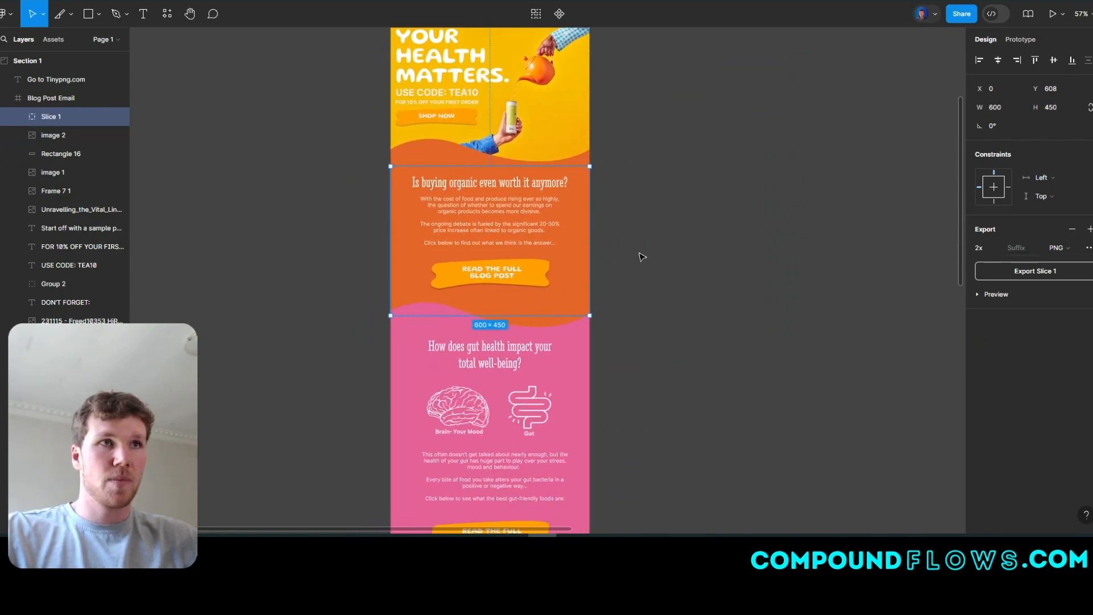
scroll(697, 284, down, 3)
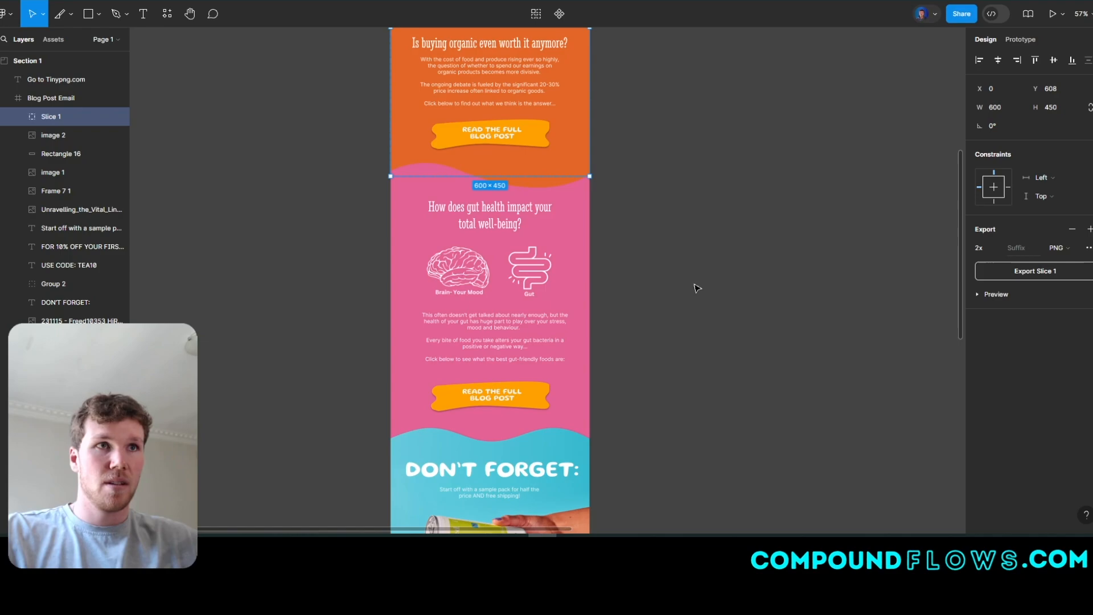
scroll(686, 360, up, 5)
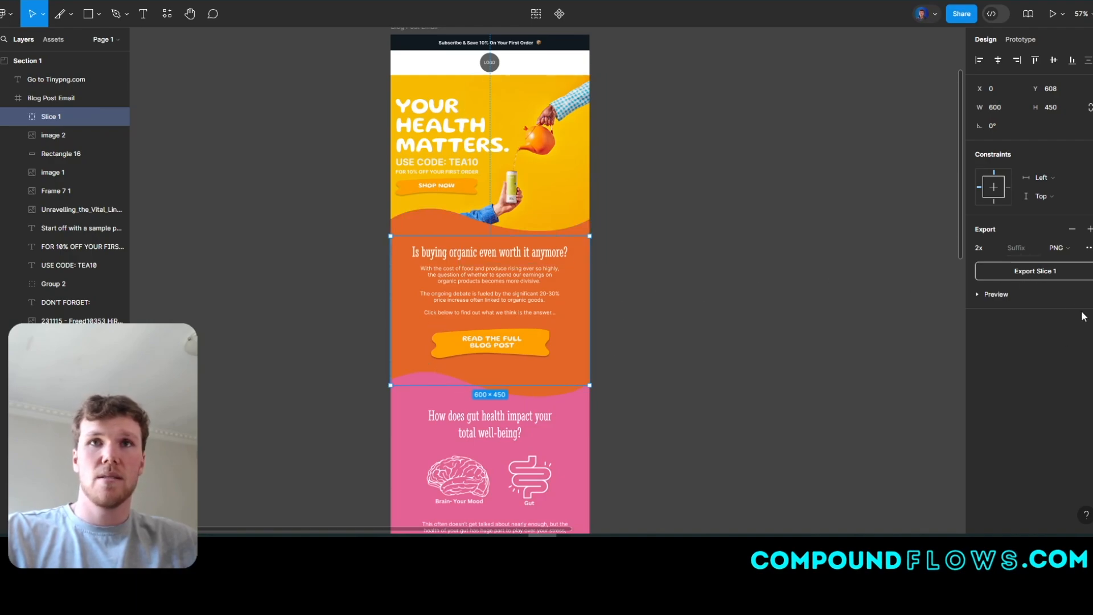
click(1013, 272)
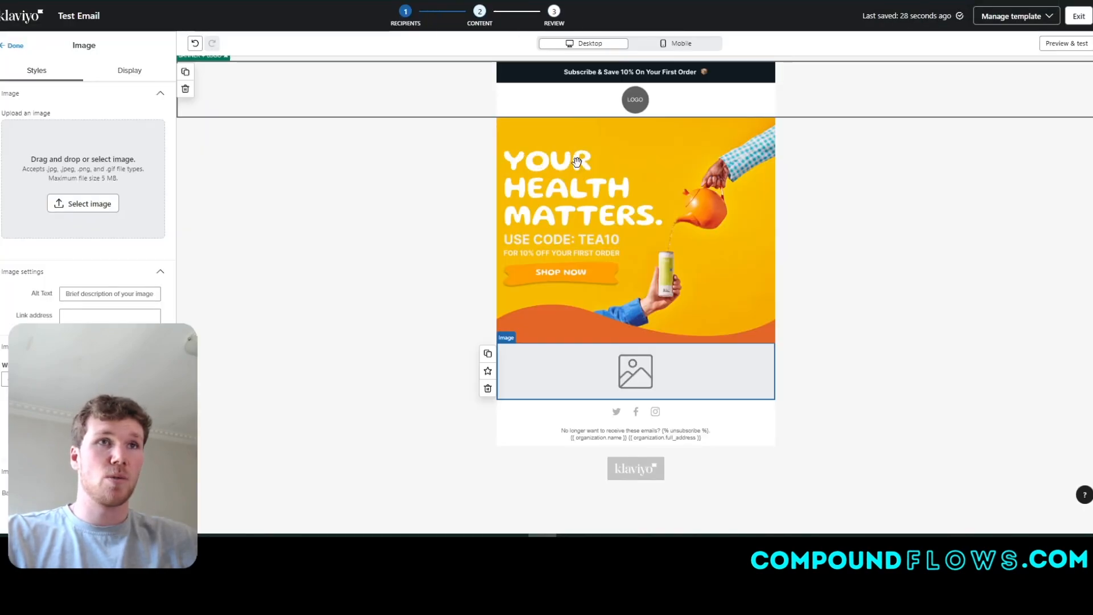
Step: Switch to Klaviyo, upload Slice 1 (5).png into the empty image block, and add an emptied duplicate of that block below it
click(1056, 8)
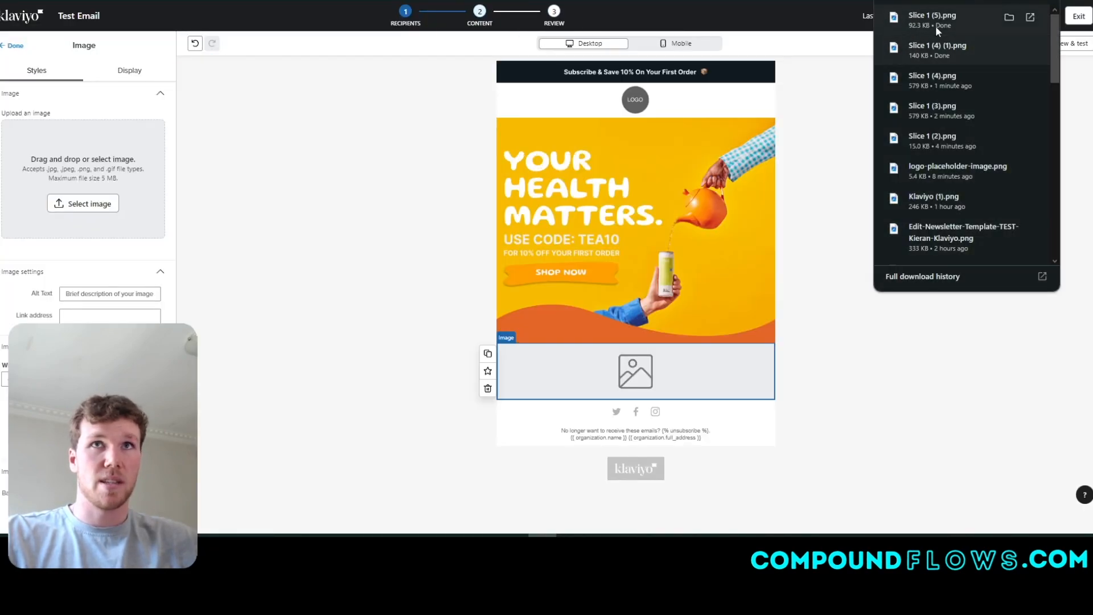
drag(933, 19, 112, 177)
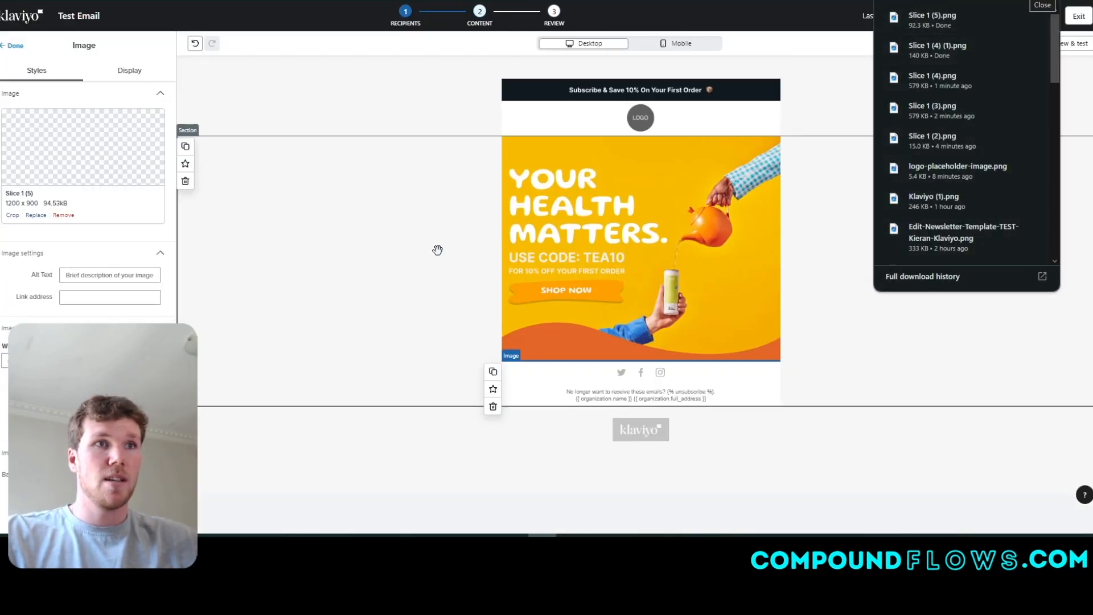
scroll(297, 299, down, 3)
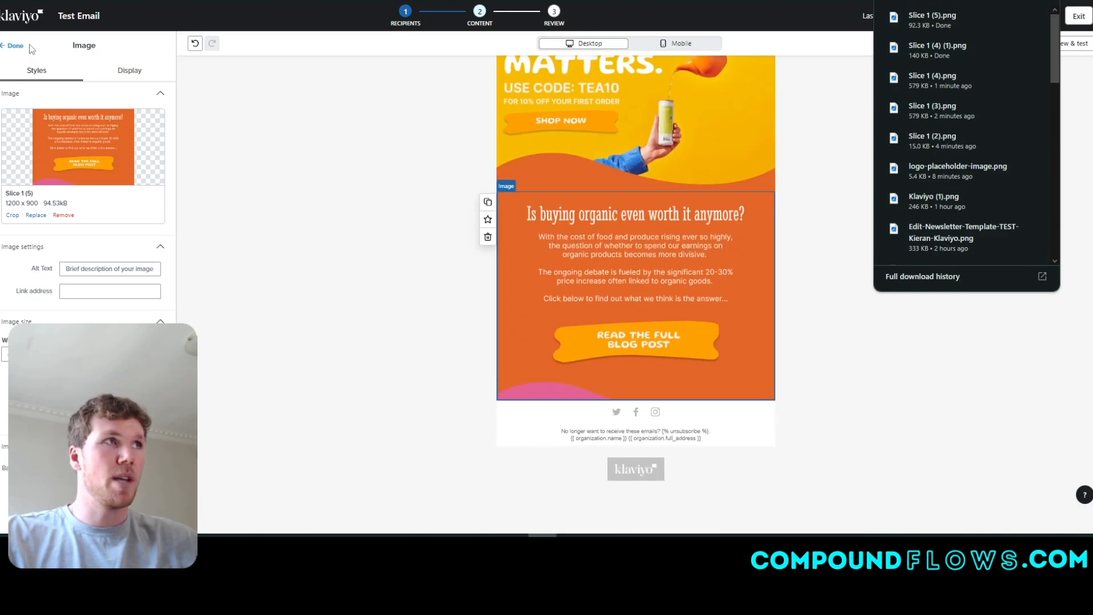
click(487, 204)
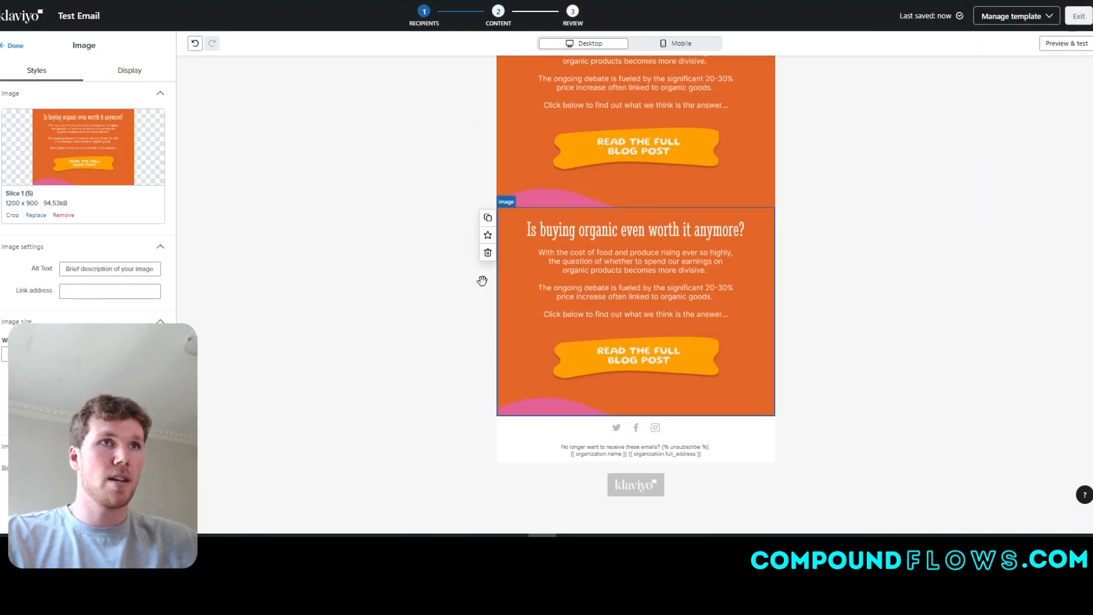
click(63, 216)
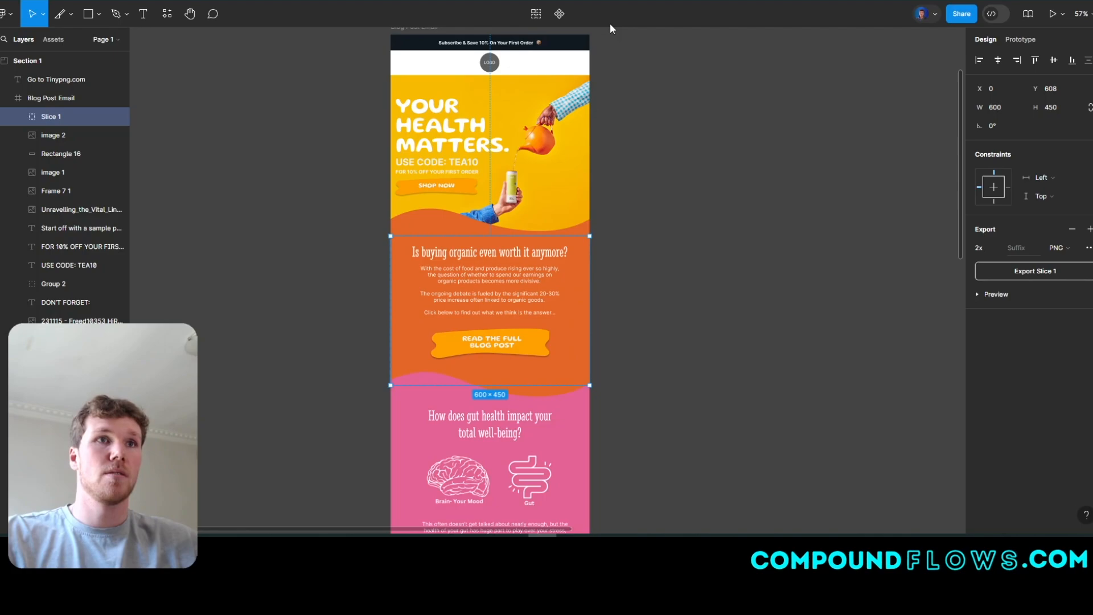
Step: Switch to Figma, fit Slice 1 over the pink gut health section, and export it as a 2x PNG
drag(483, 256, 482, 406)
scroll(489, 342, down, 5)
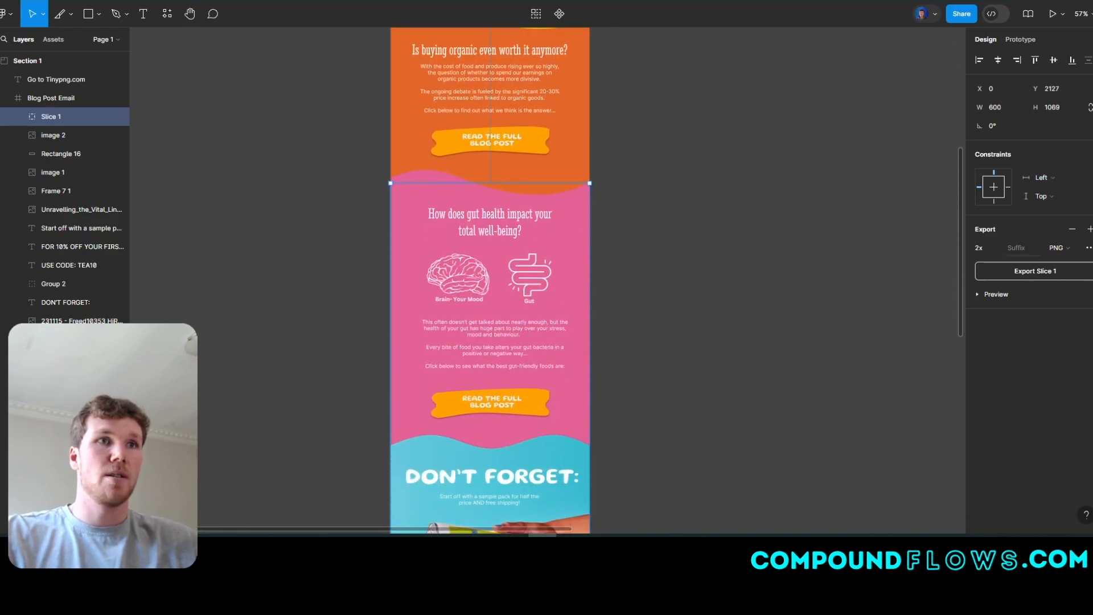
drag(589, 314, 591, 419)
click(1027, 277)
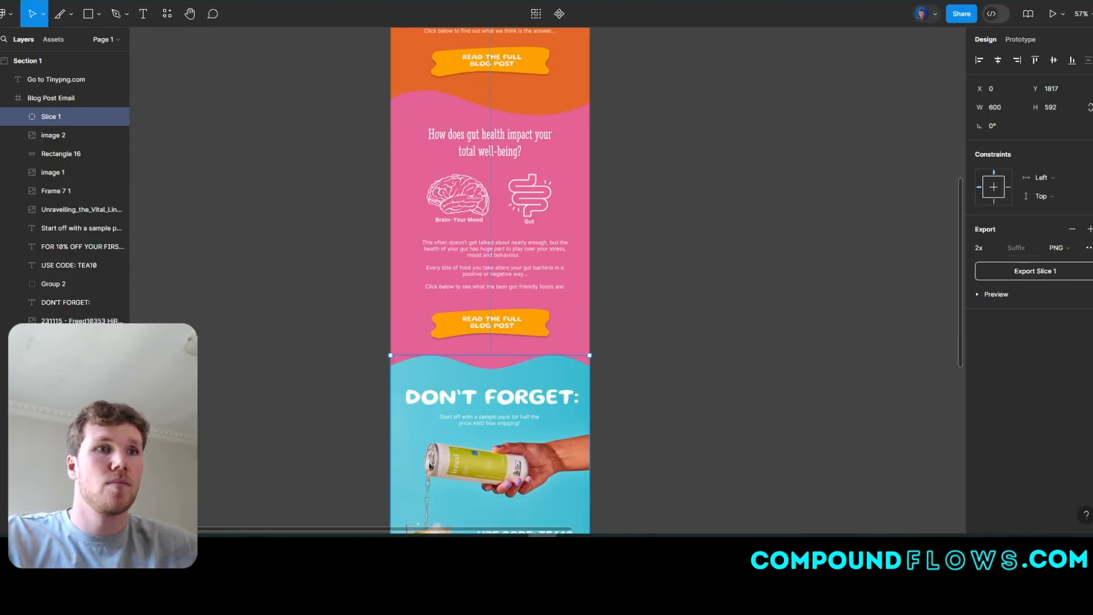
Step: Fit Slice 1 over the blue DON'T FORGET section at 600 × 853 and upload its compressed export, Slice 1 (7) (1).png, to the Klaviyo email
scroll(489, 279, down, 4)
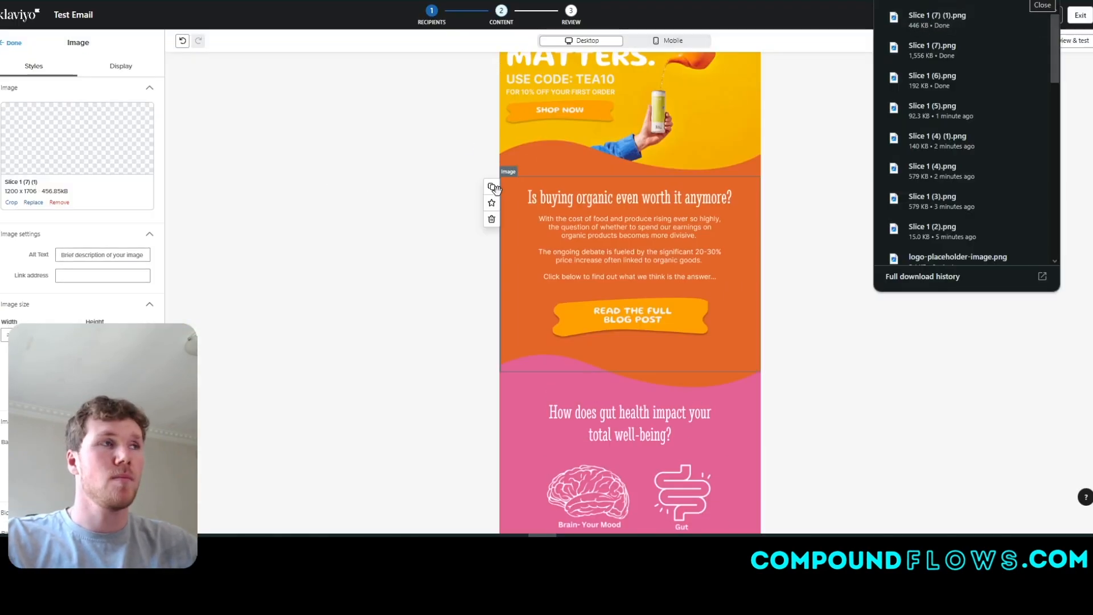
scroll(485, 268, down, 10)
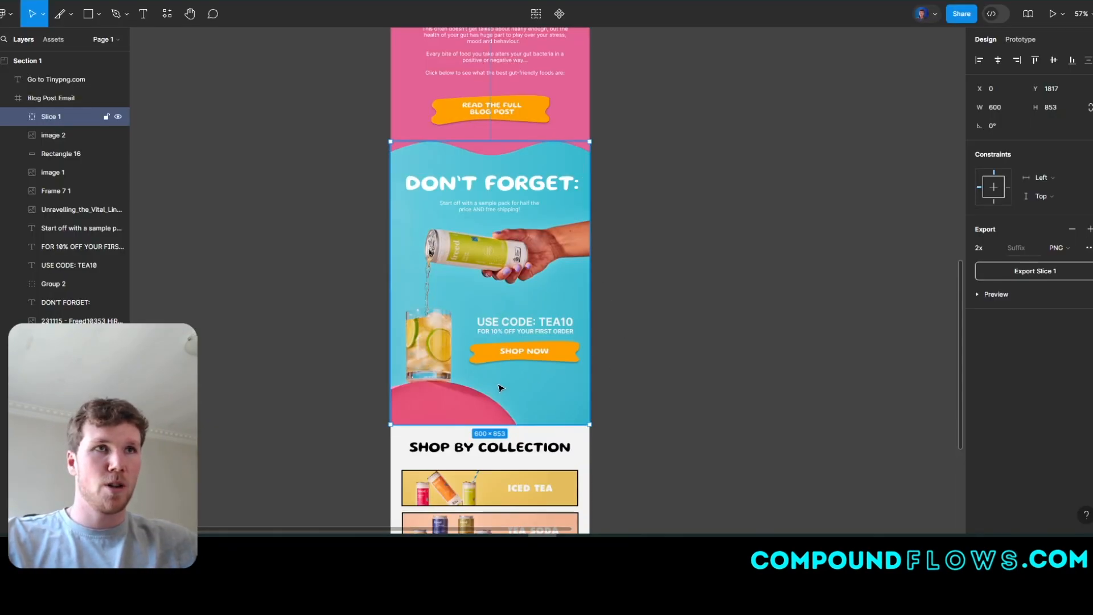
Step: Fit Slice 1 over the SHOP BY COLLECTION heading and the Iced Tea banner at 600 × 257
scroll(500, 383, up, 10)
scroll(539, 412, down, 10)
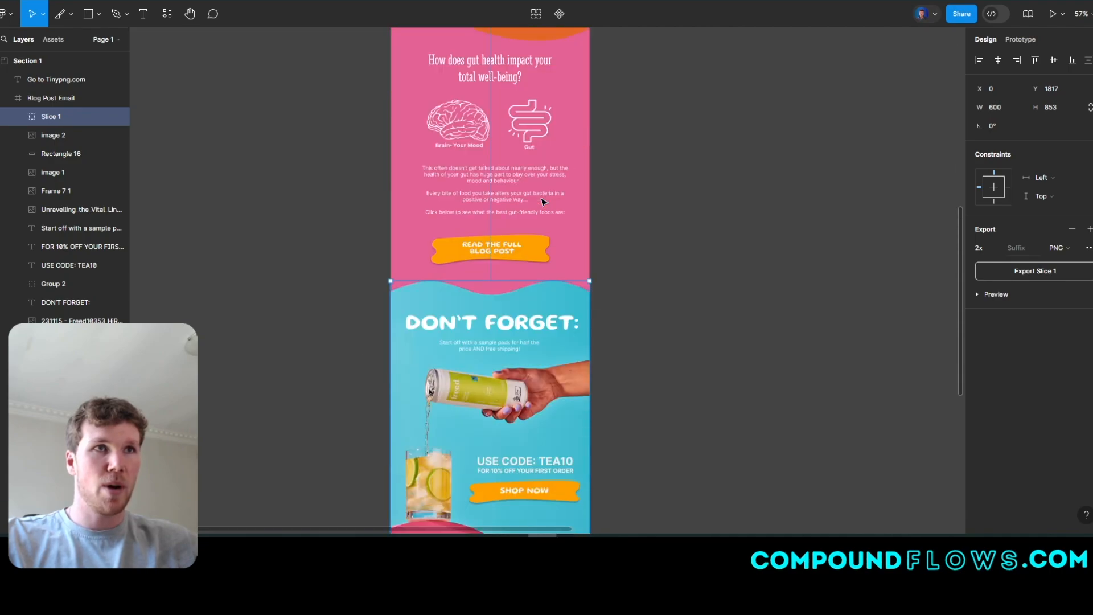
scroll(577, 238, down, 3)
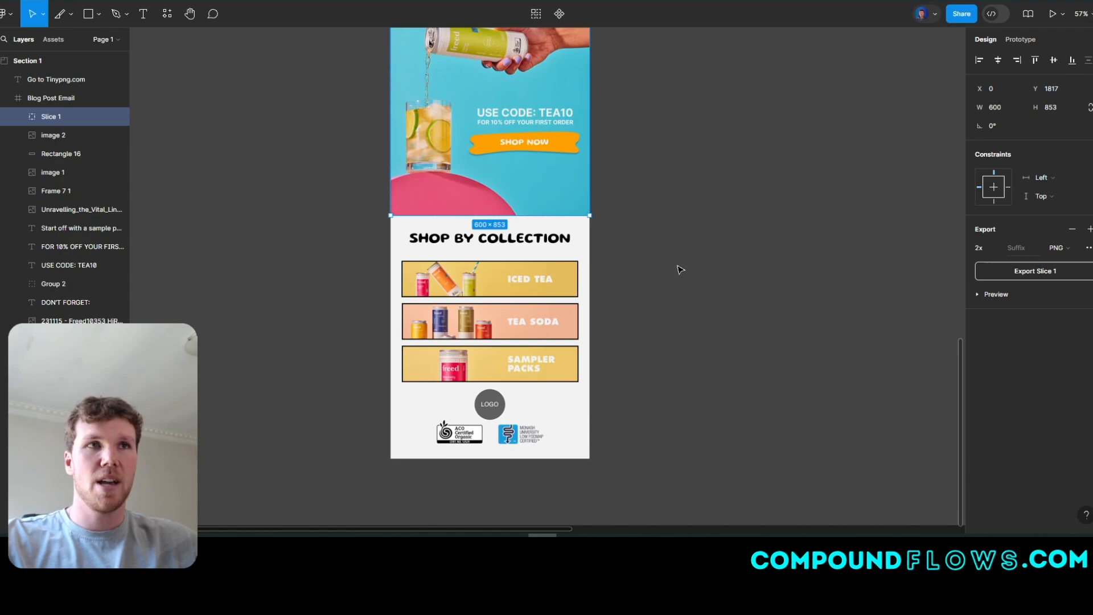
click(678, 245)
scroll(632, 230, down, 3)
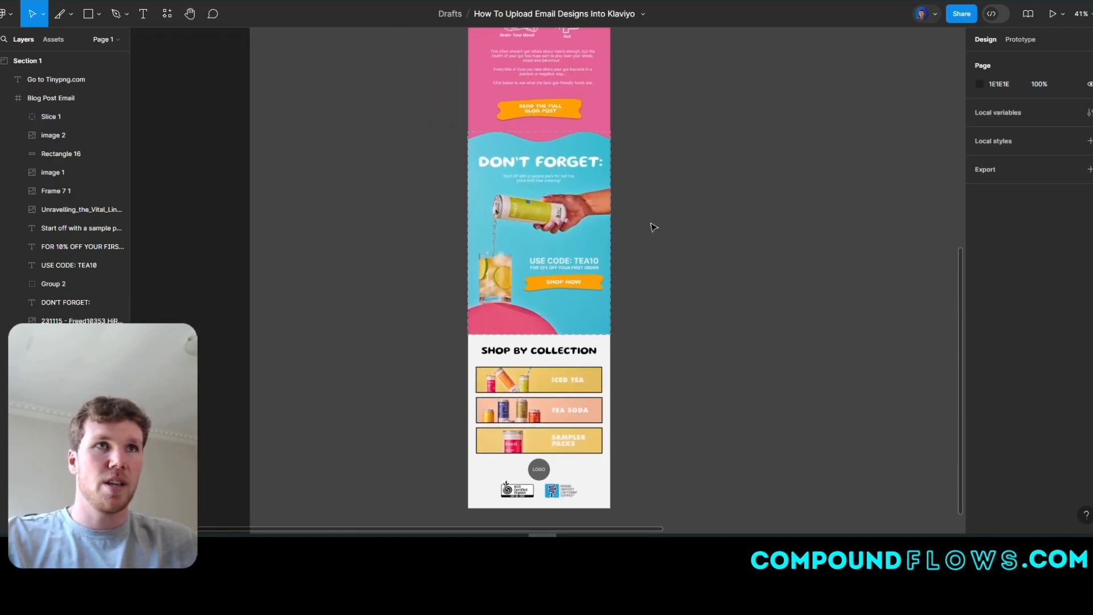
click(69, 98)
click(91, 117)
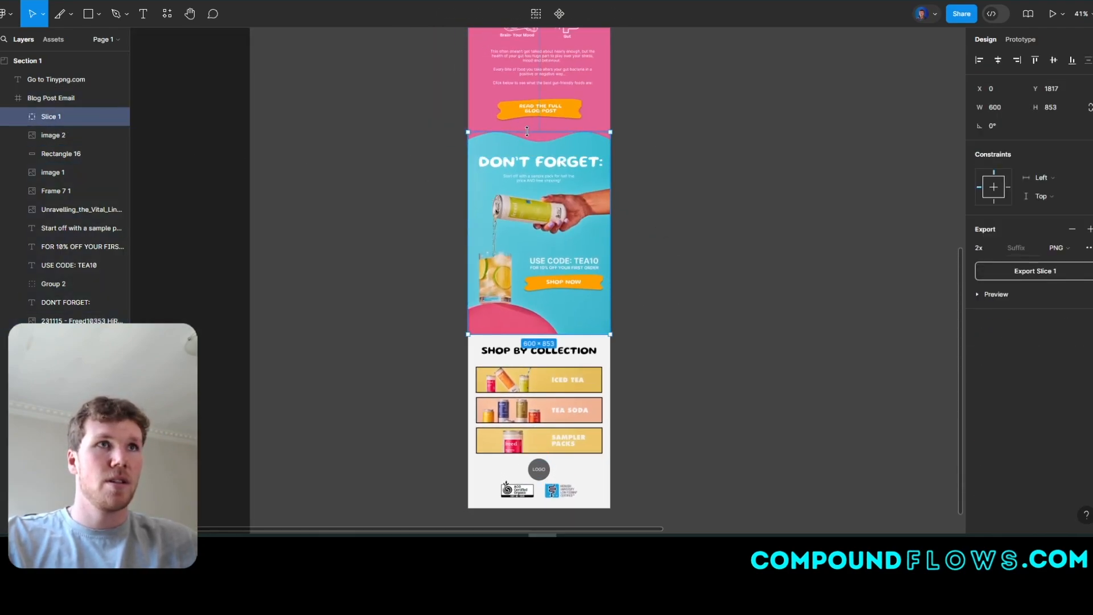
drag(610, 189, 609, 394)
scroll(608, 393, up, 5)
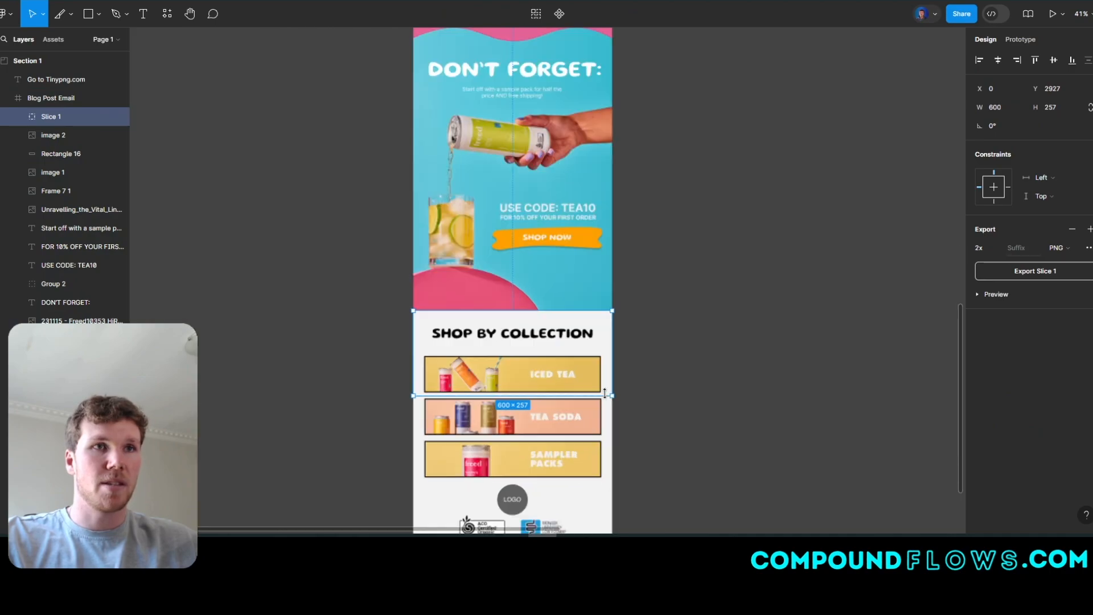
scroll(740, 296, down, 3)
scroll(740, 296, left, 2)
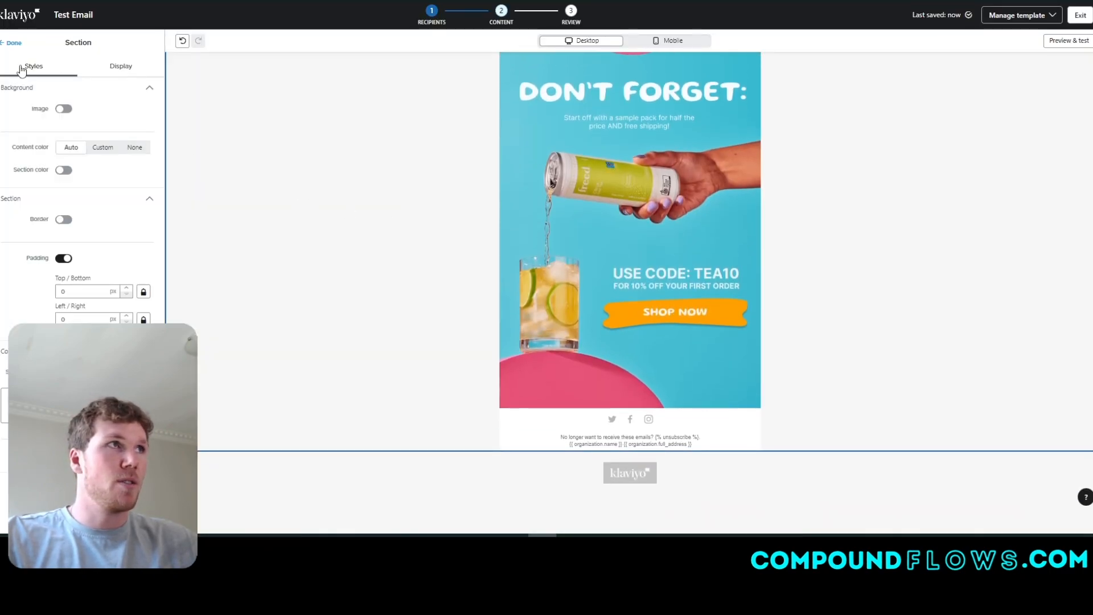
Step: Switch to Klaviyo, add a new section at the end of the email, and place an empty image block in it
click(4, 44)
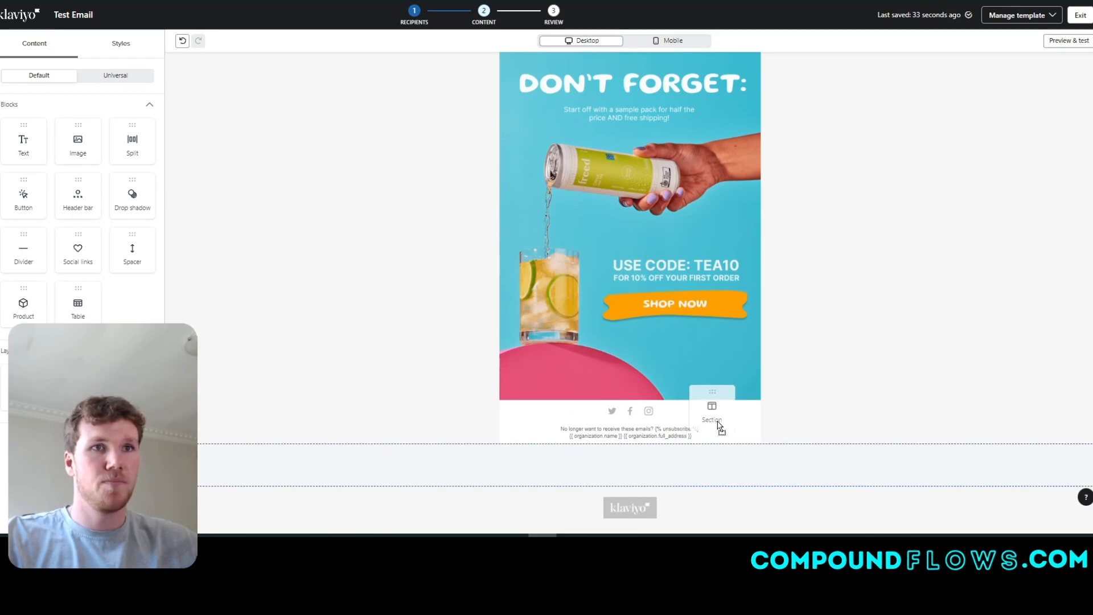
click(720, 421)
scroll(756, 414, down, 1)
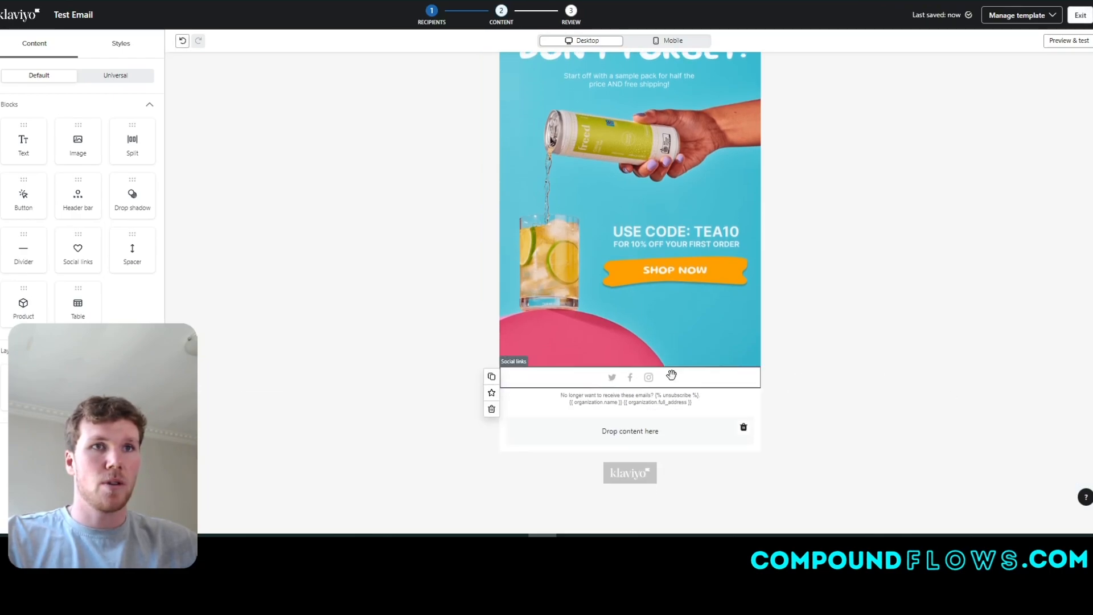
click(651, 421)
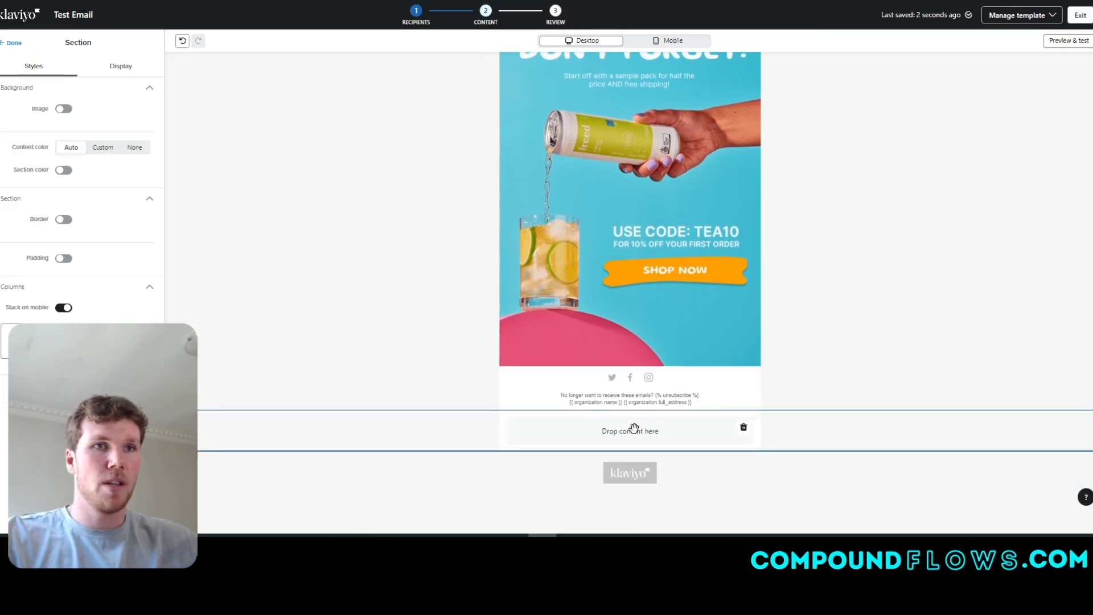
click(11, 47)
drag(78, 140, 638, 437)
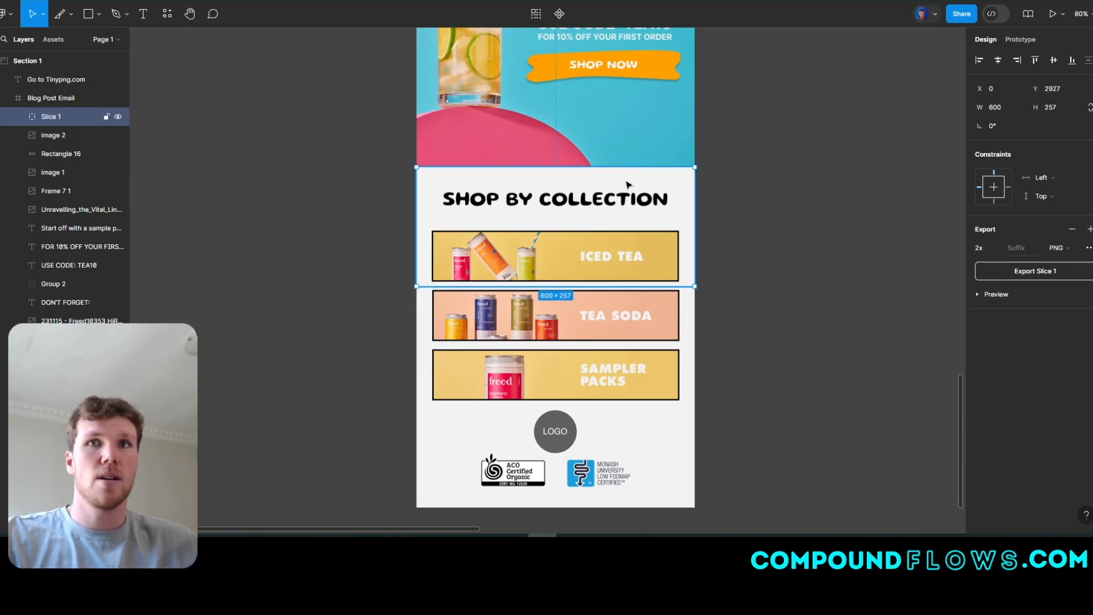
Step: Export Slice 1 from Figma as a 2x PNG and upload Slice 1 (8).png into the empty Klaviyo image block
click(1027, 272)
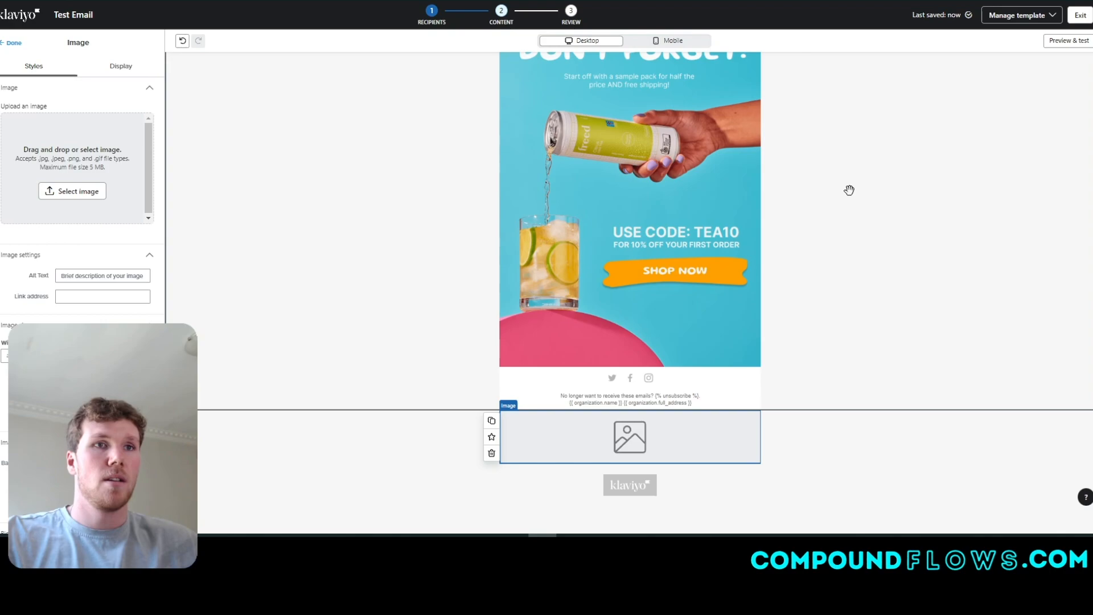
click(1050, 3)
drag(905, 29, 80, 168)
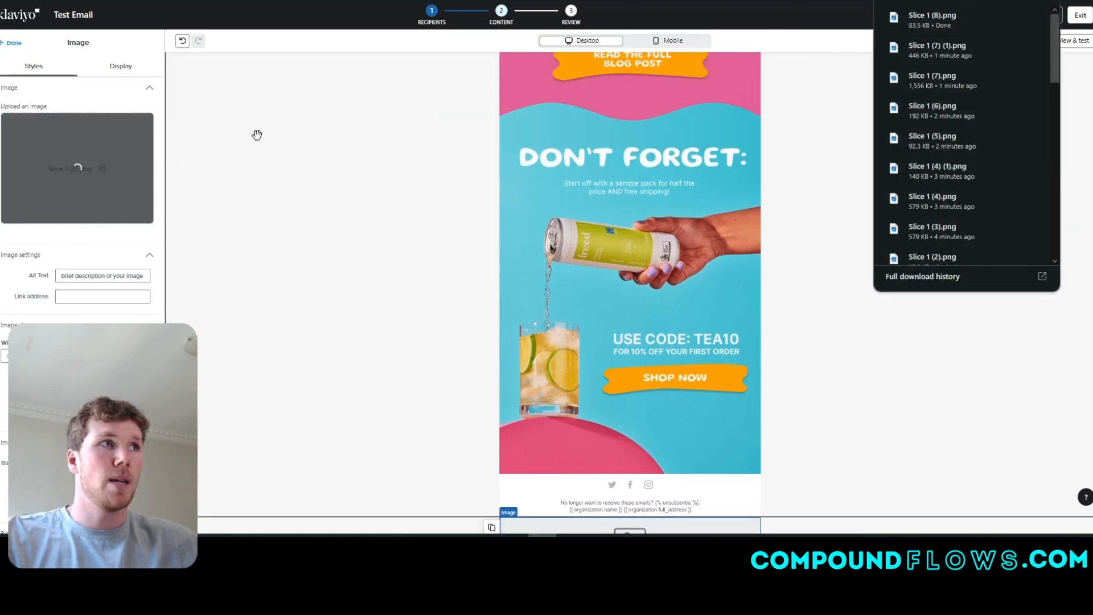
Step: Duplicate the SHOP BY COLLECTION image block and remove the image from the duplicate
scroll(419, 251, down, 3)
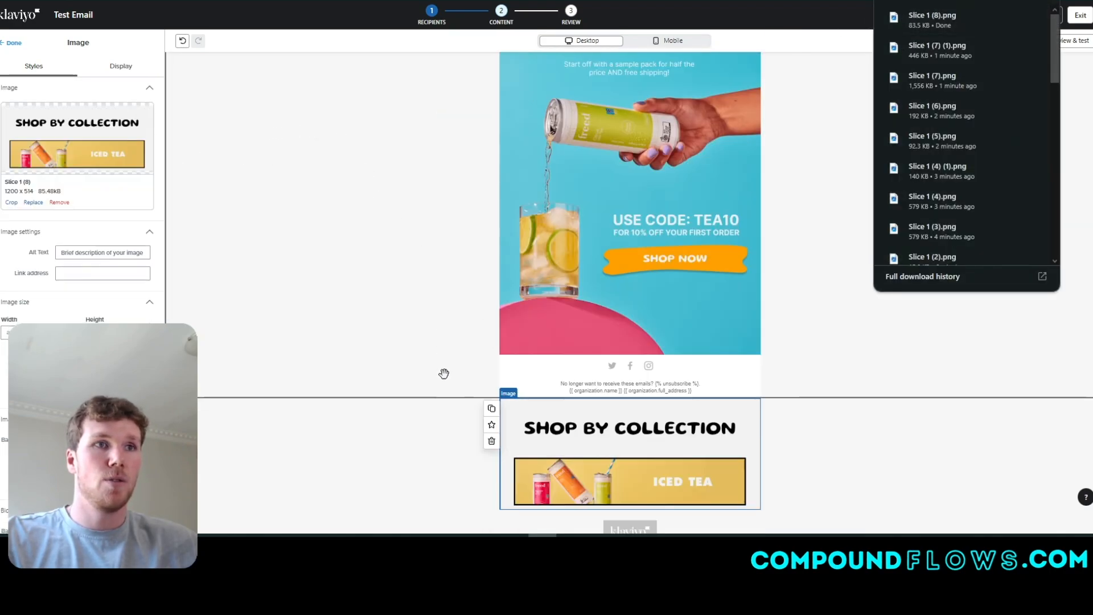
scroll(504, 429, down, 1)
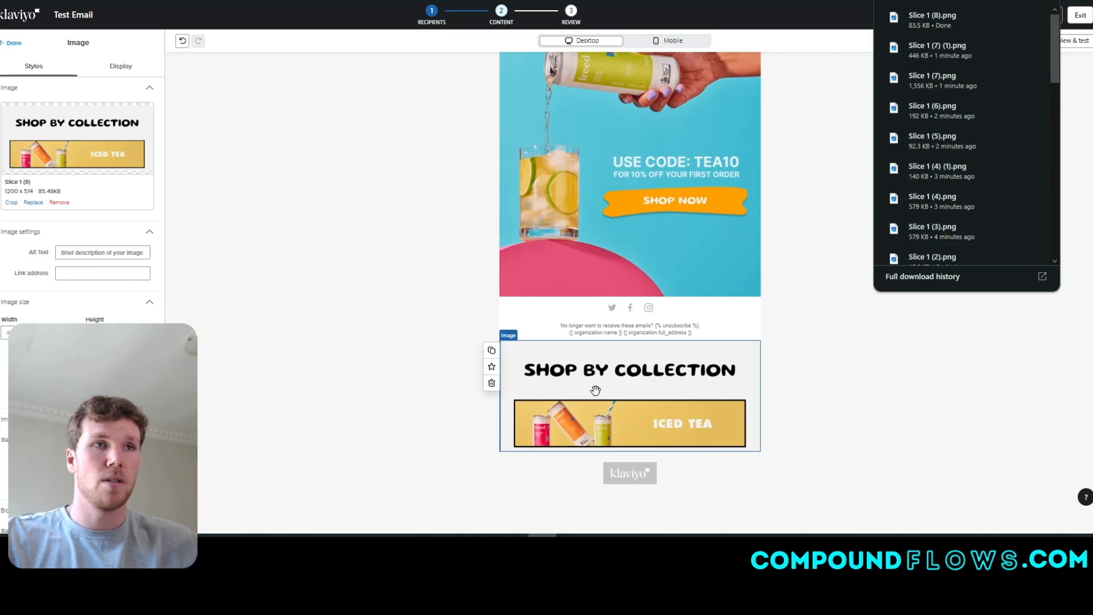
click(493, 351)
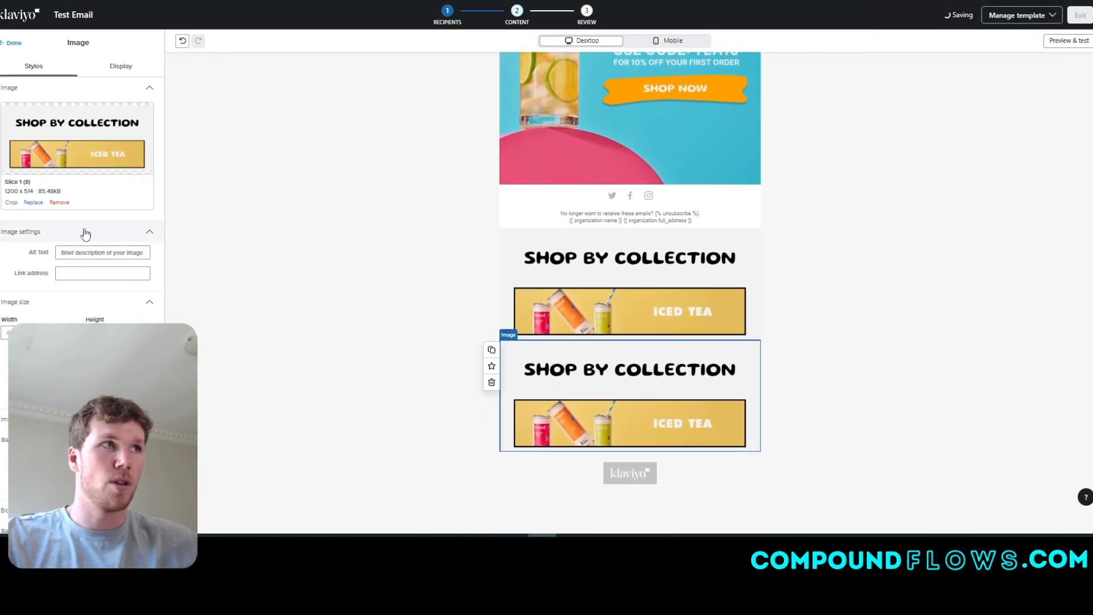
click(59, 203)
Step: Switch to Figma, fit Slice 1 over the Tea Soda banner at 600 × 124, and upload its 2x export, Slice 1 (9).png, to Klaviyo
key(alt+Tab)
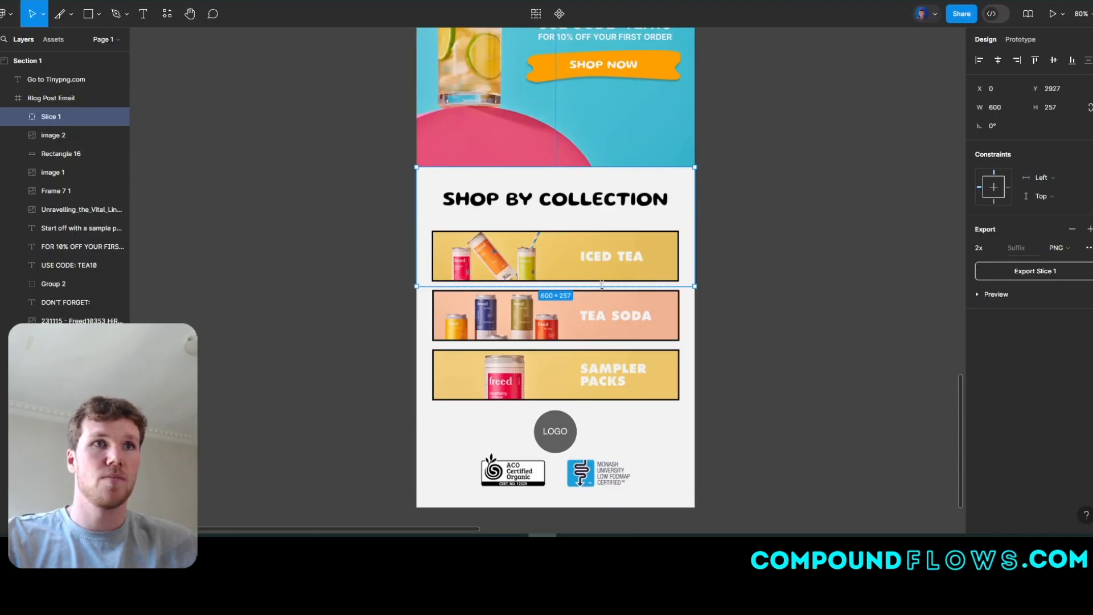
drag(584, 165, 641, 343)
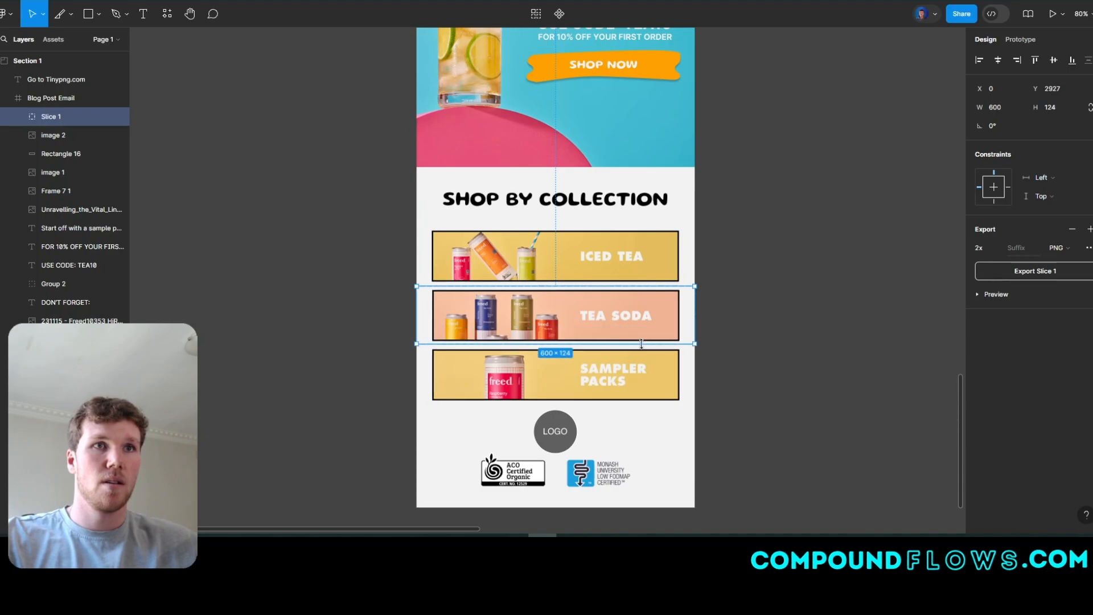
click(984, 276)
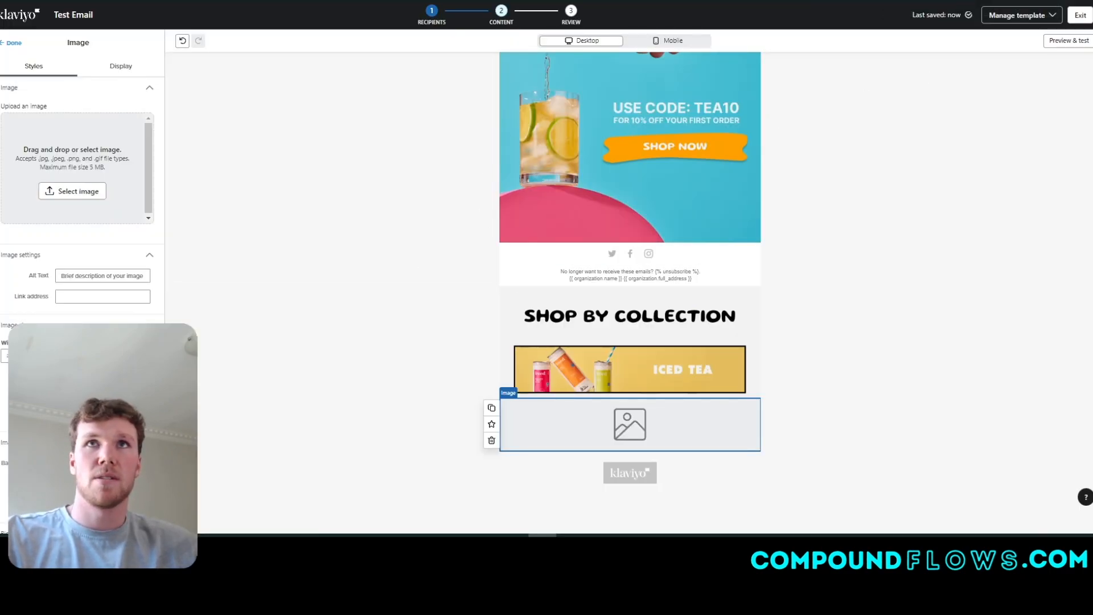
drag(925, 22, 91, 188)
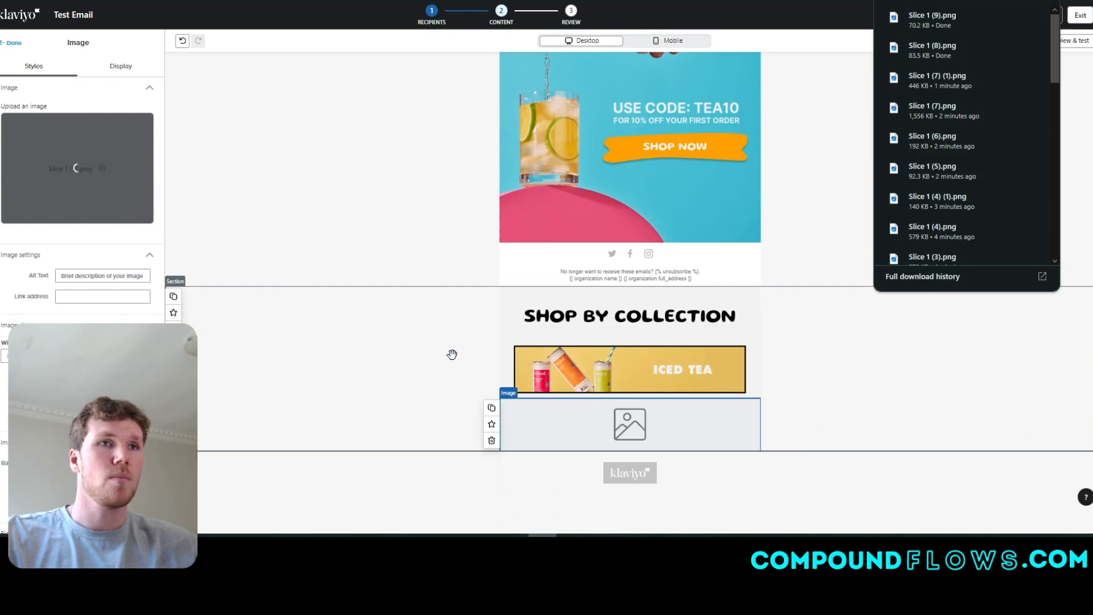
Step: Duplicate the Tea Soda block and replace its image with Slice 1 (10).png, exported from Slice 1 over the Sampler Packs banner and footer logos
click(491, 408)
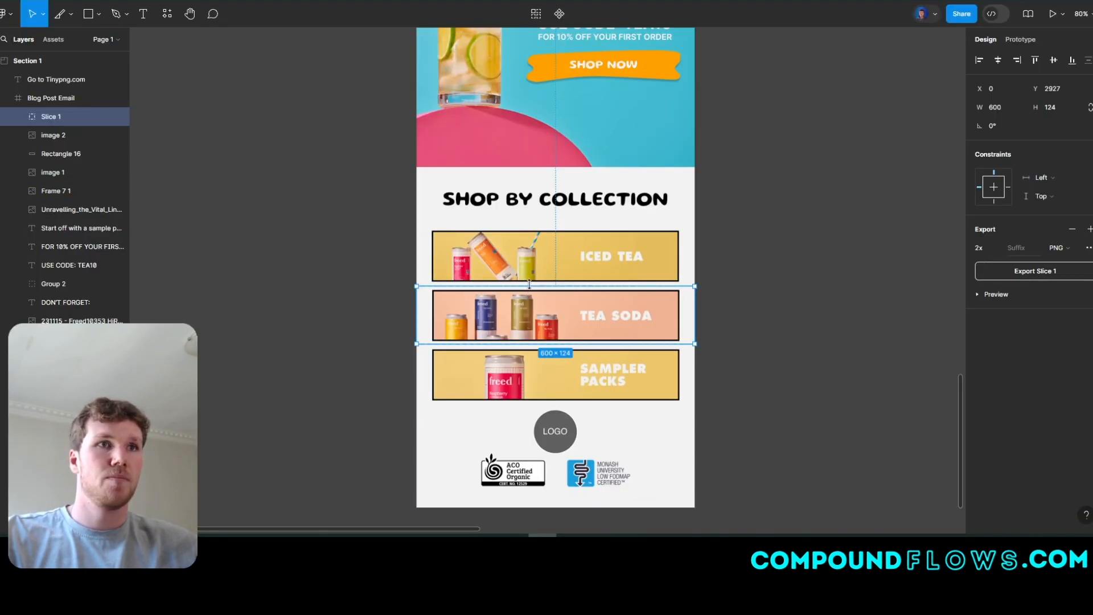
drag(529, 284, 578, 502)
click(1043, 272)
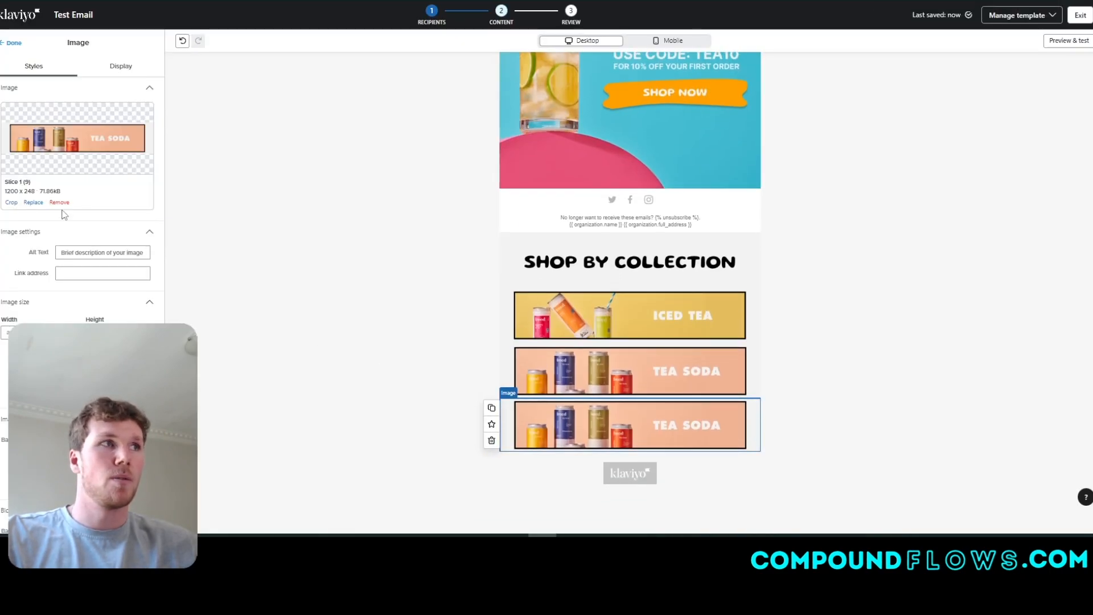
click(59, 203)
drag(949, 30, 86, 190)
scroll(344, 275, down, 3)
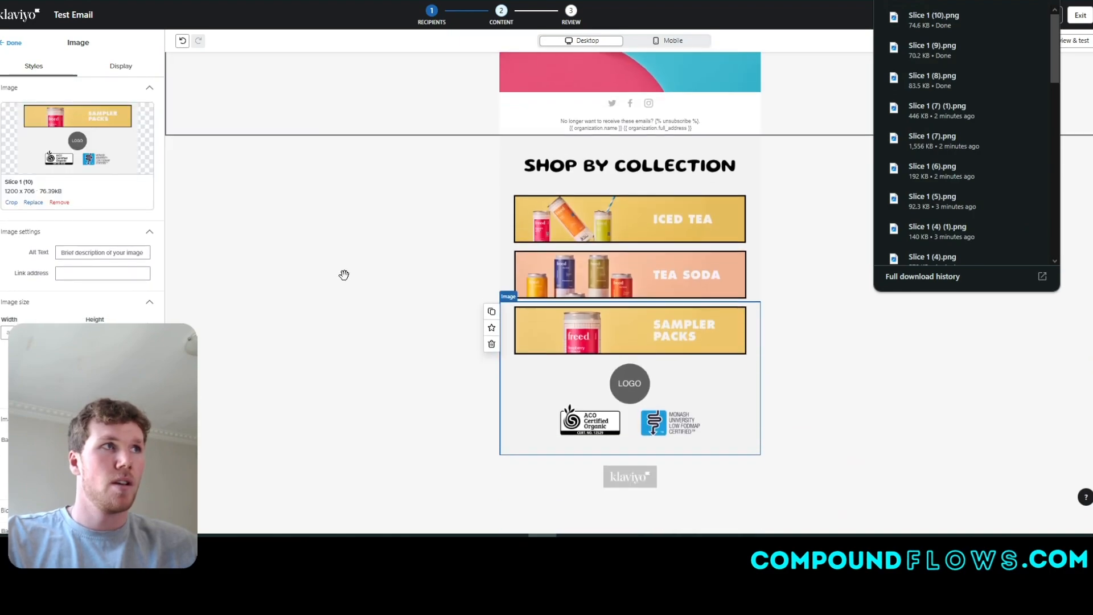
click(444, 341)
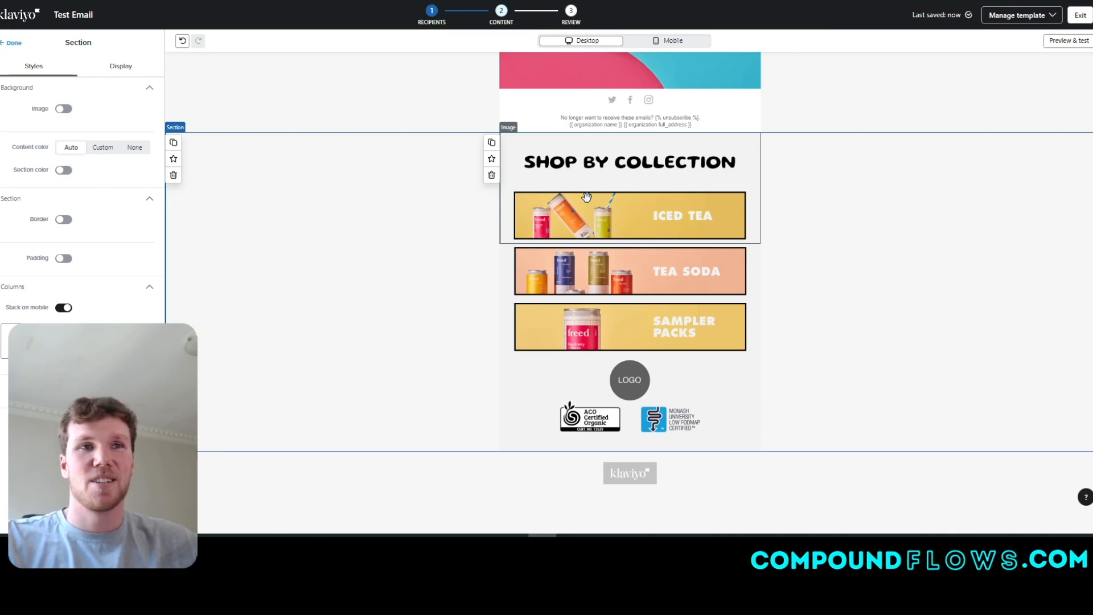
Step: Open the Compound Flows website in a new browser tab and copy its address
scroll(685, 314, up, 3)
scroll(685, 315, down, 3)
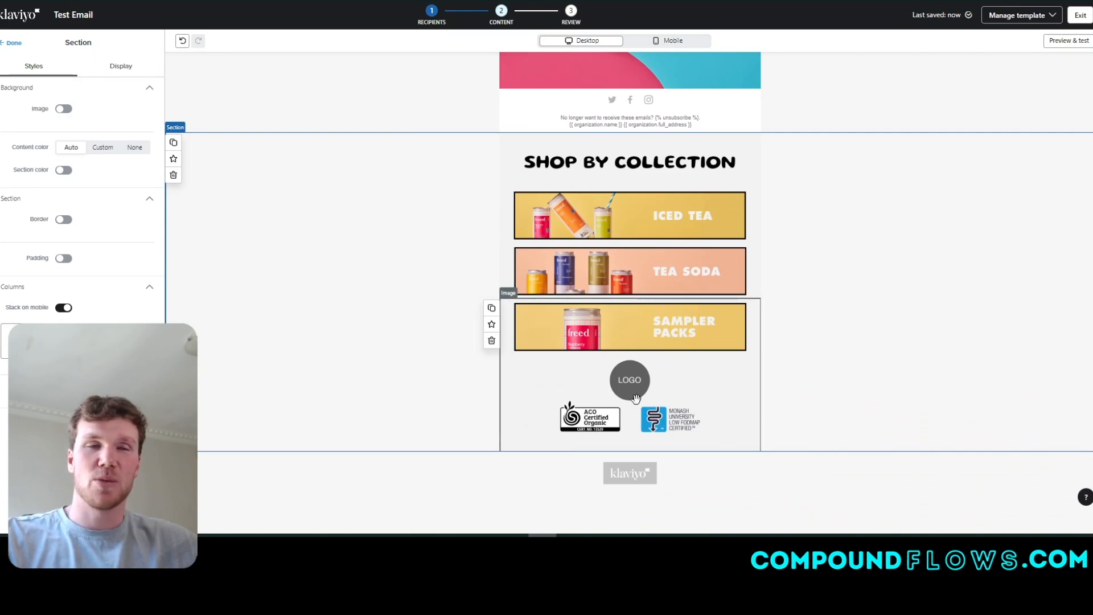
key(ctrl+t)
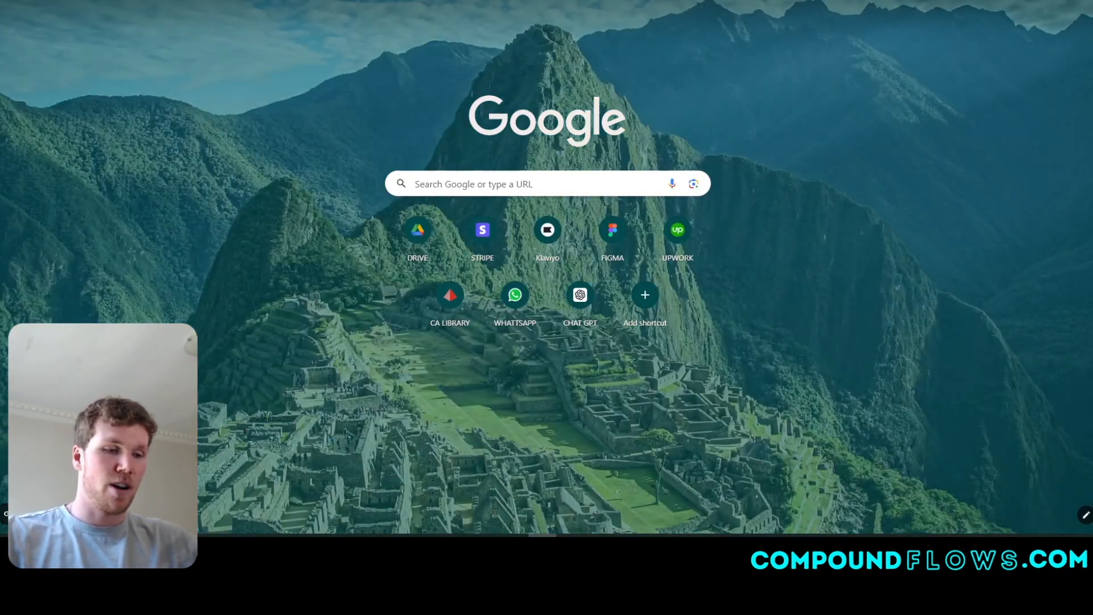
text(compound)
key(Return)
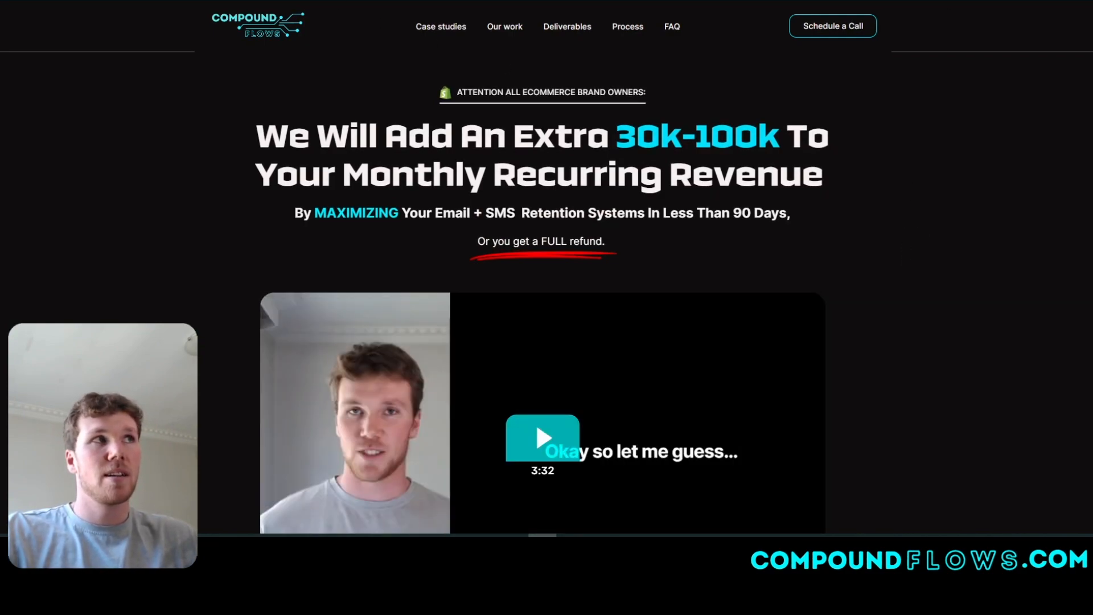
right_click(119, 1)
click(164, 84)
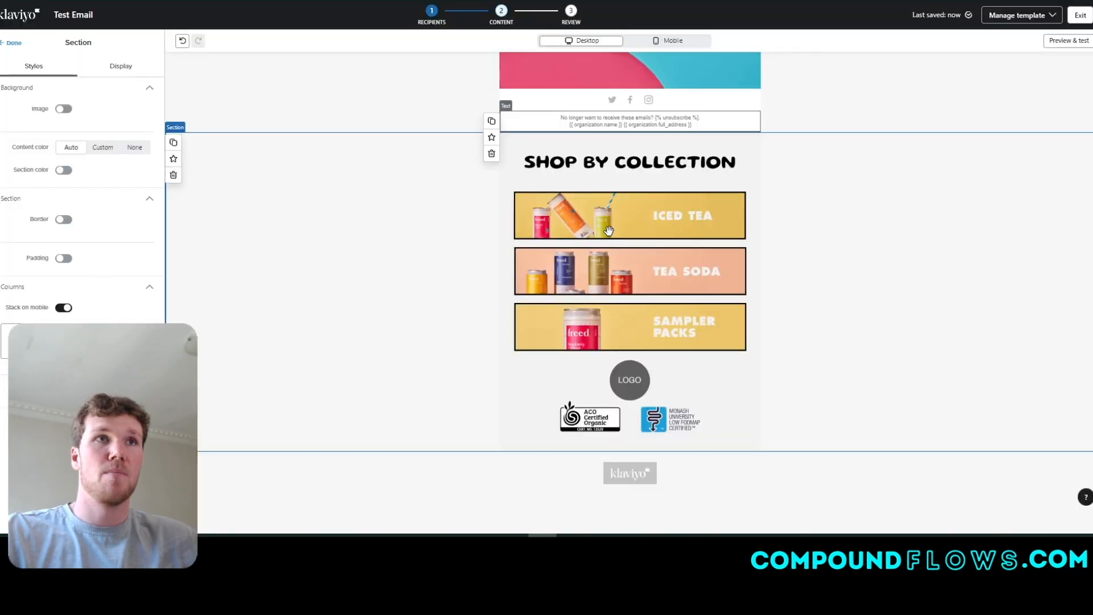
Step: Link the YOUR HEALTH MATTERS hero image in the Klaviyo email to the copied Compound Flows website address
scroll(572, 274, up, 10)
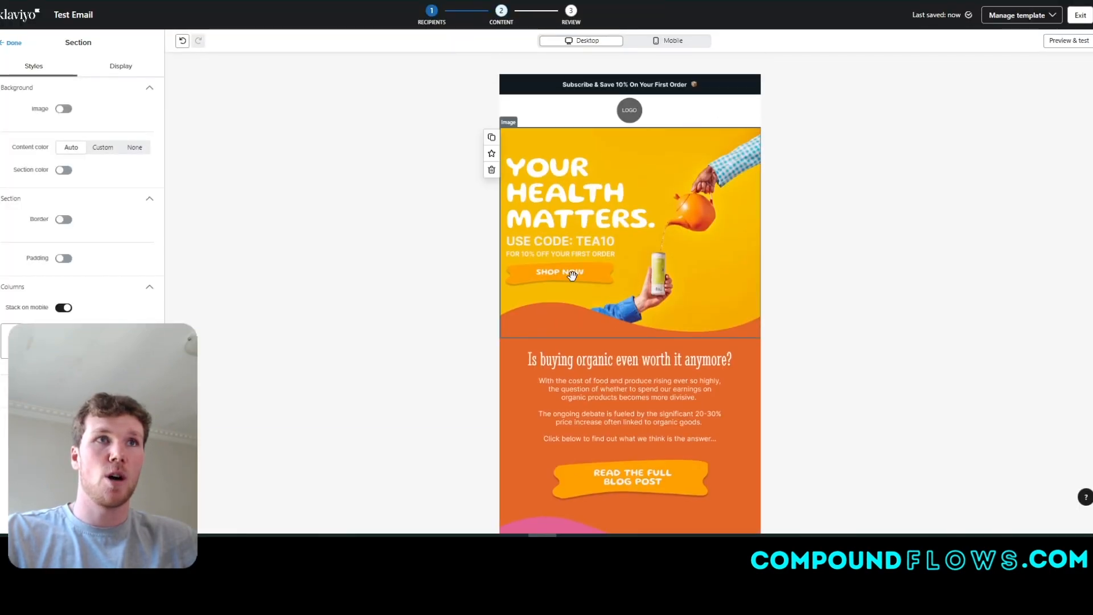
click(646, 233)
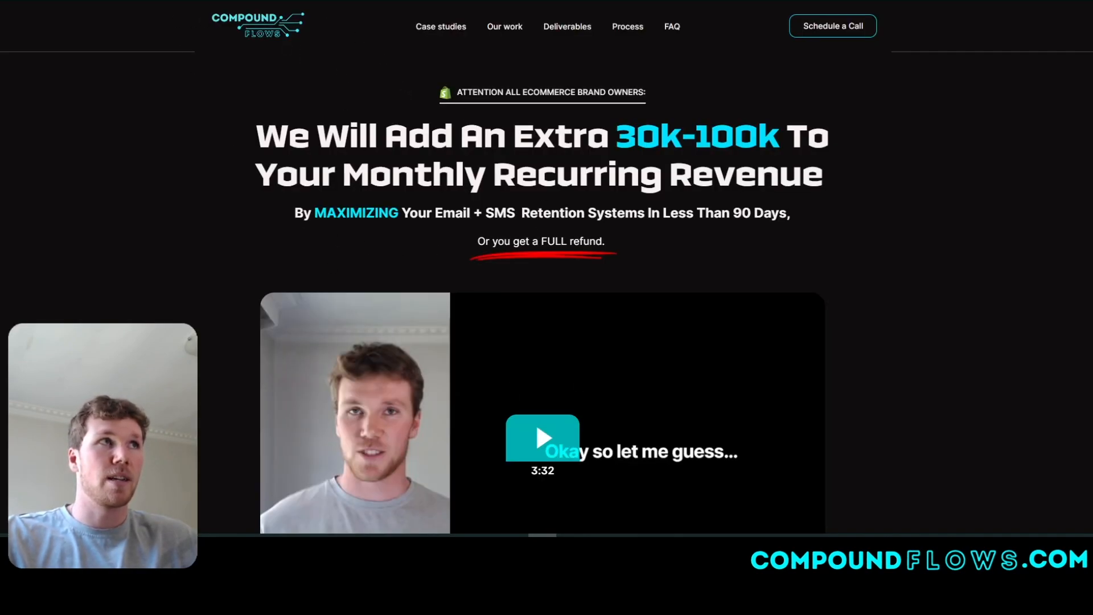
right_click(133, 1)
click(170, 80)
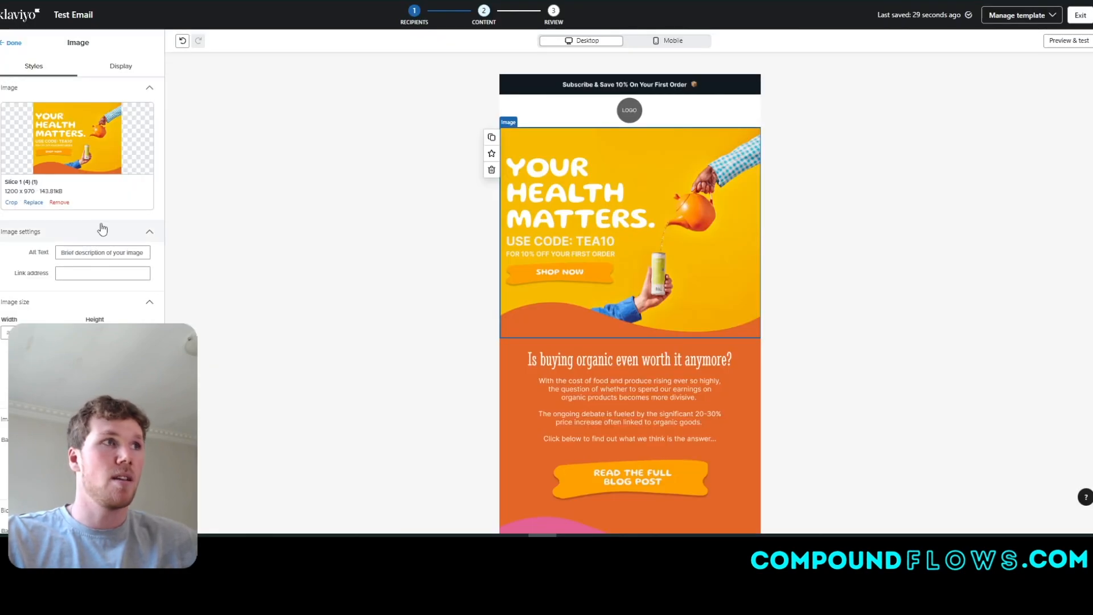
click(103, 273)
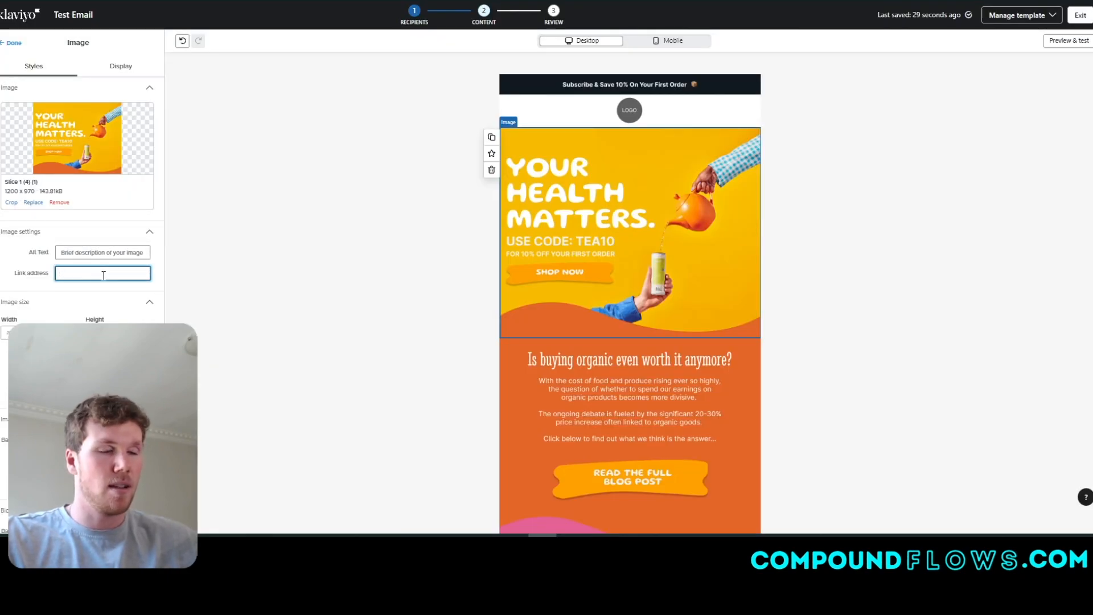
key(ctrl+v)
Step: Set the hero image's alt text to "Your Health Matters"
click(94, 254)
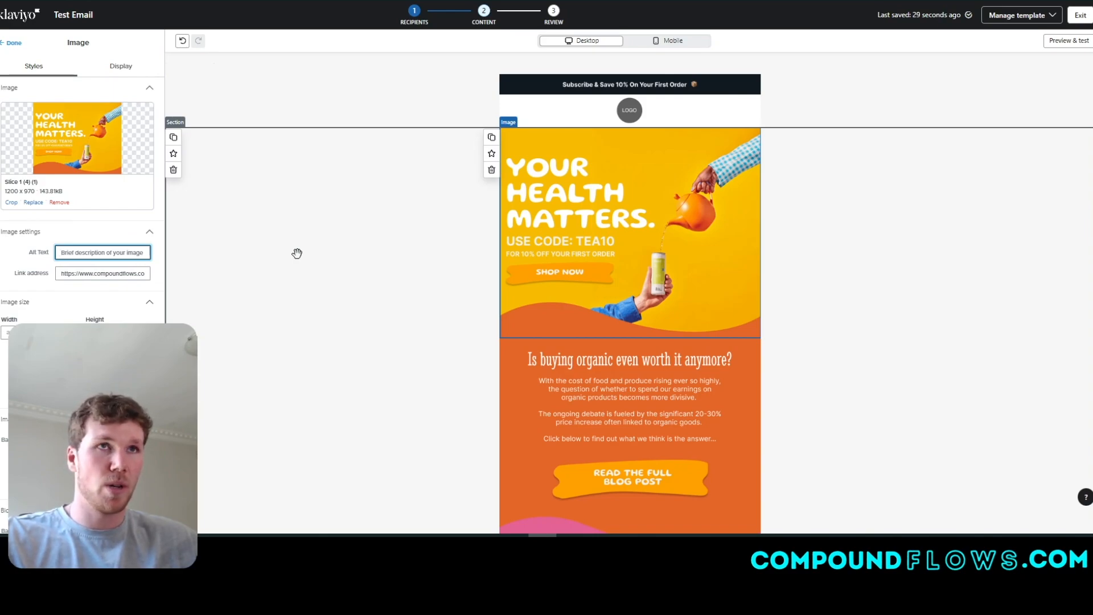
text(You)
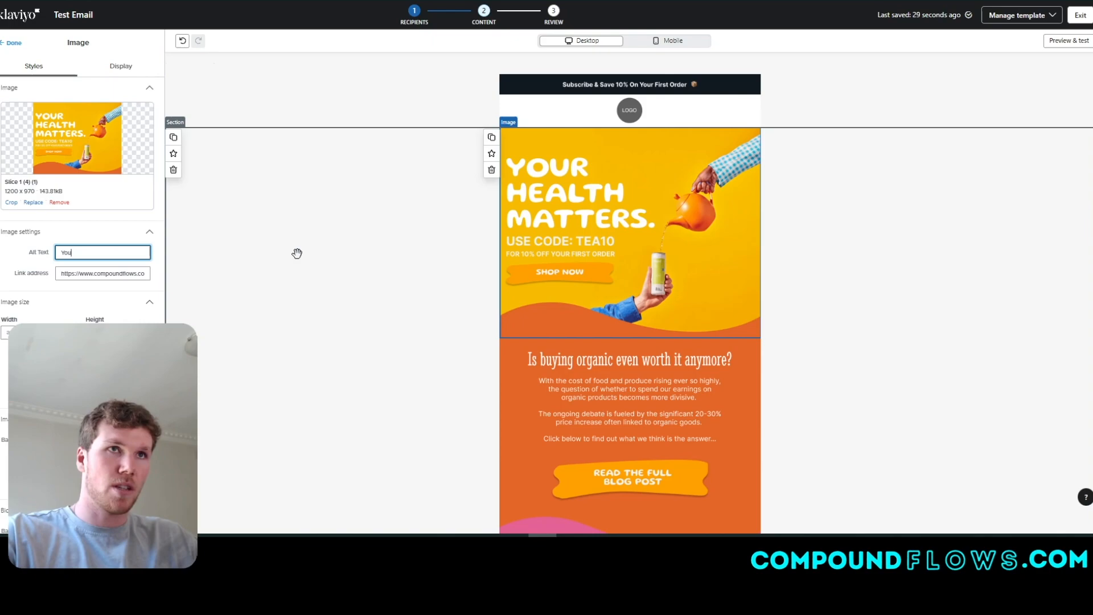
text(r Heal)
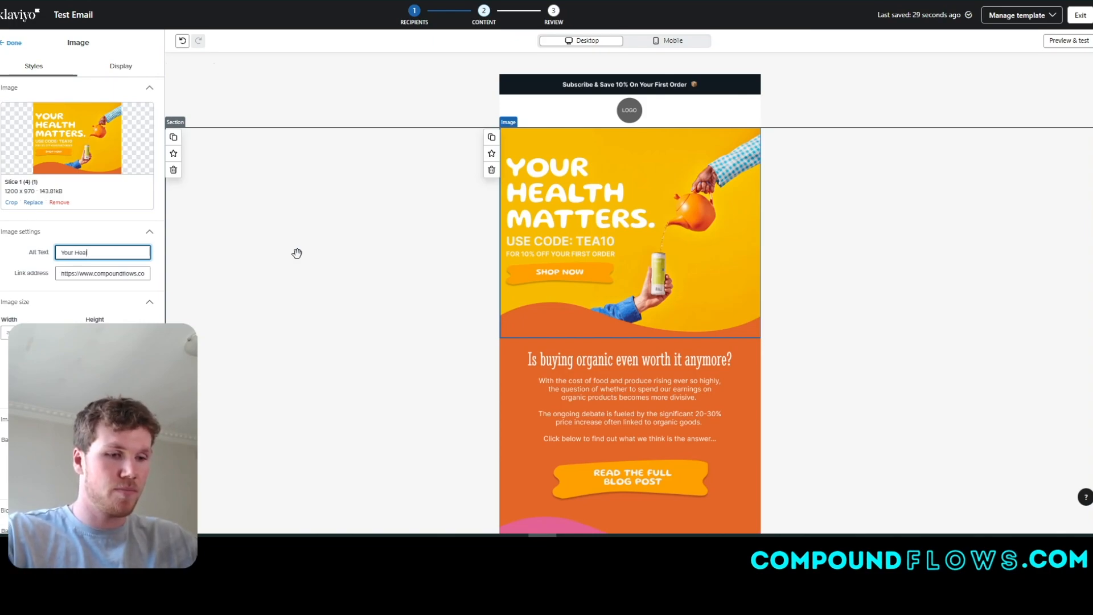
text(th Matters)
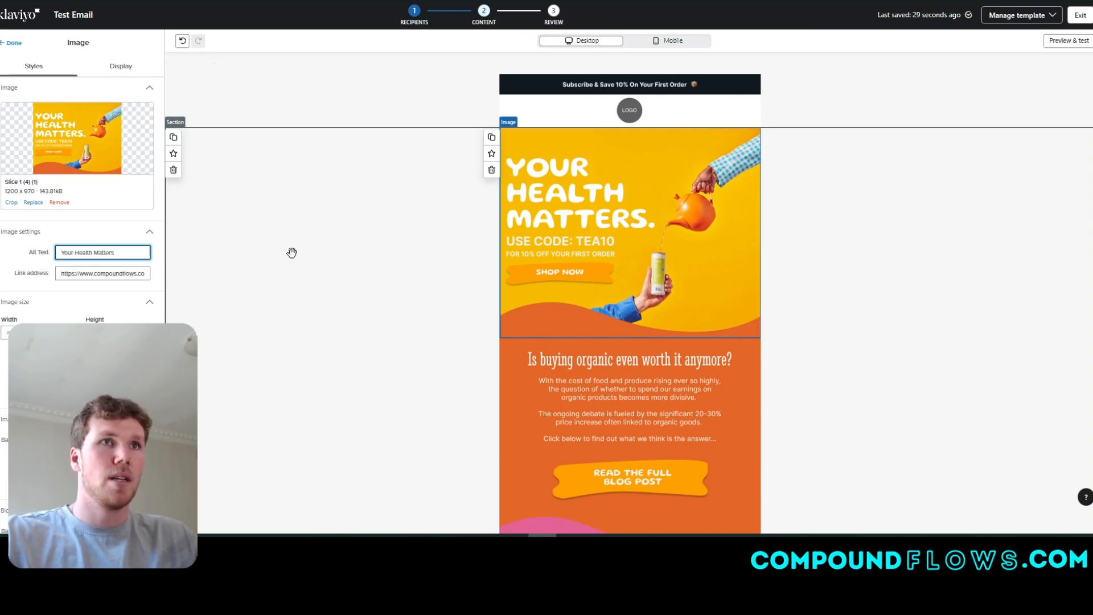
click(284, 253)
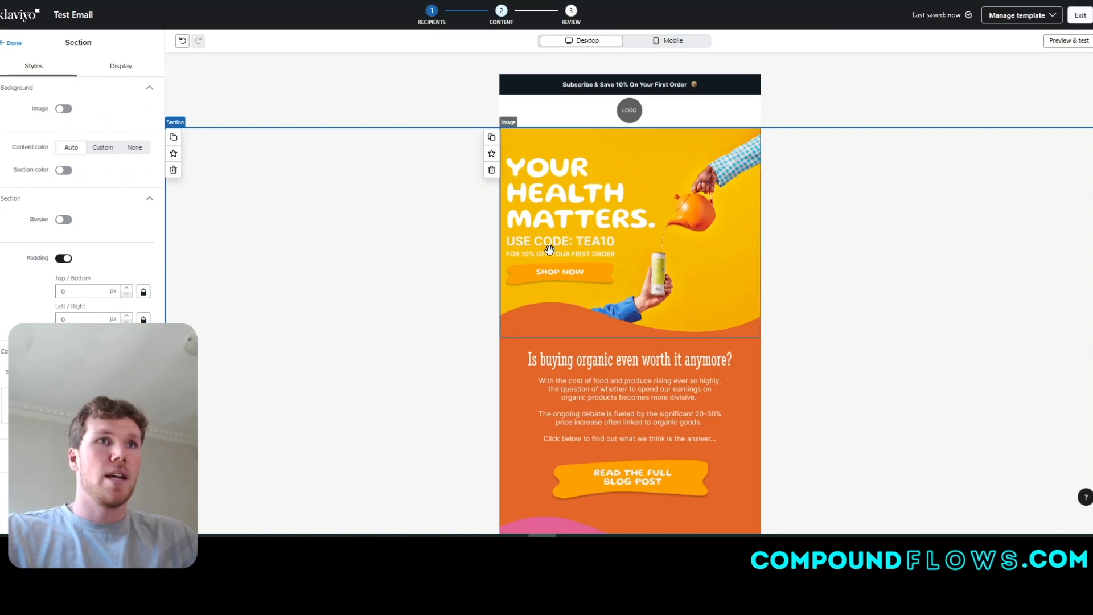
click(529, 251)
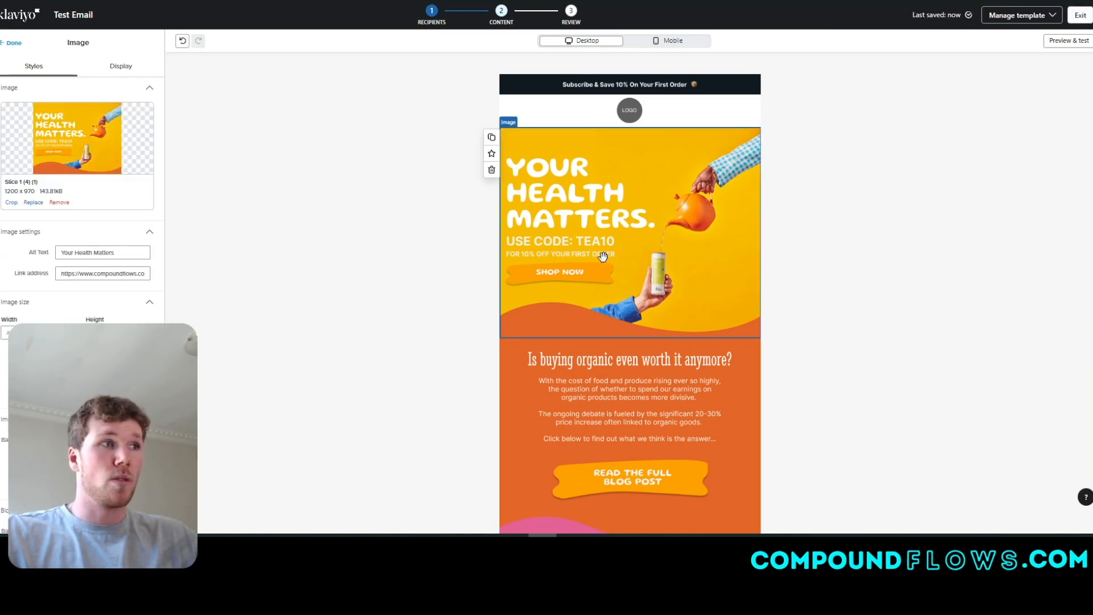
scroll(106, 268, down, 2)
scroll(85, 171, up, 2)
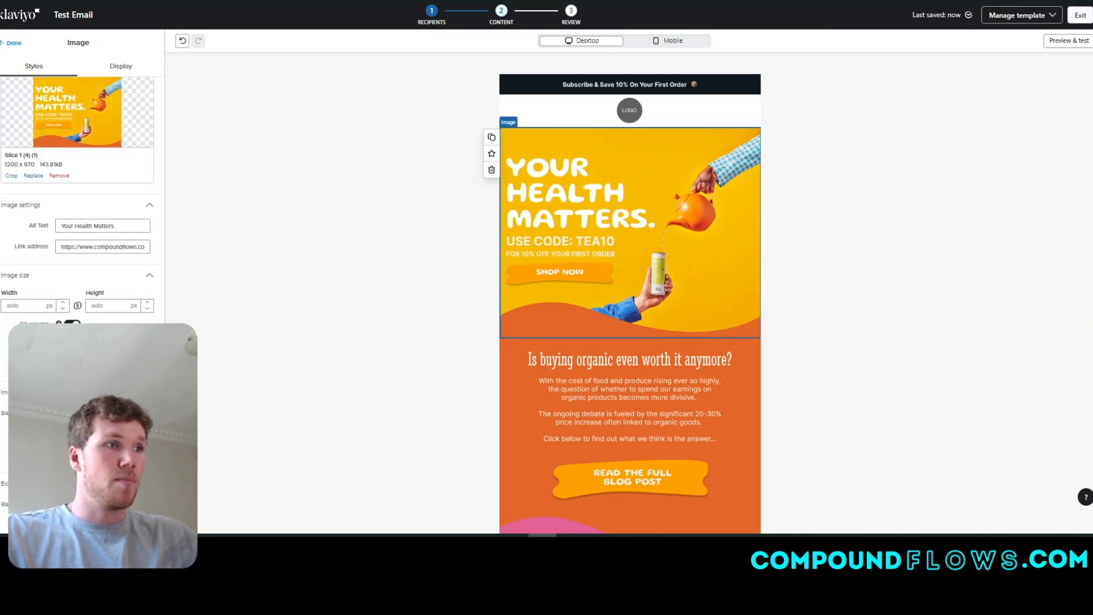
Step: Link the Shop By Collection image with the Iced Tea banner to the copied Compound Flows website address
scroll(85, 171, down, 2)
scroll(510, 165, down, 3)
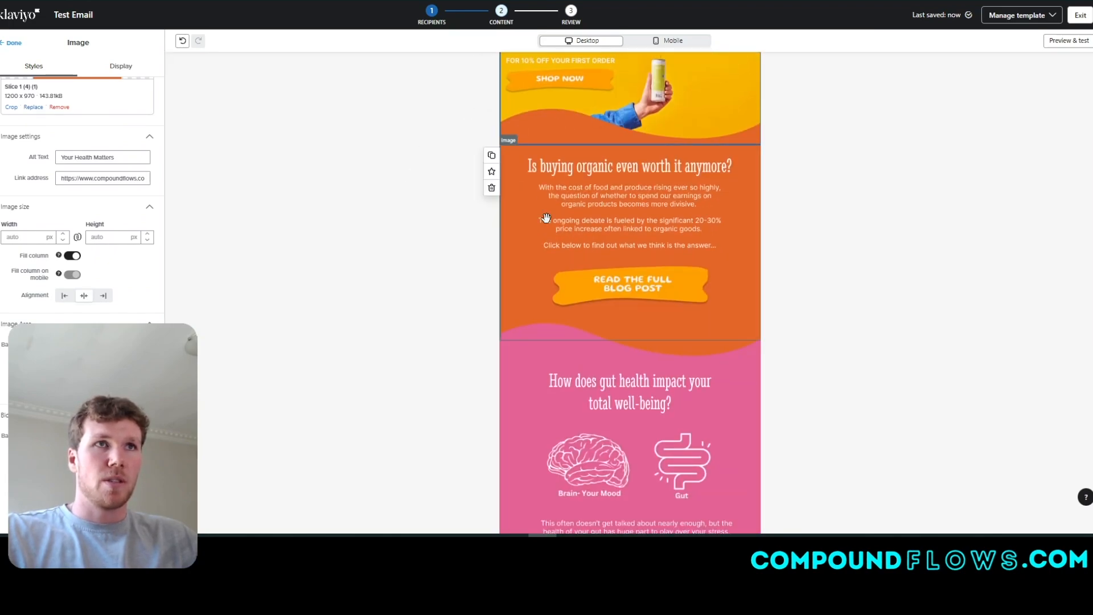
scroll(485, 344, down, 6)
scroll(474, 345, down, 9)
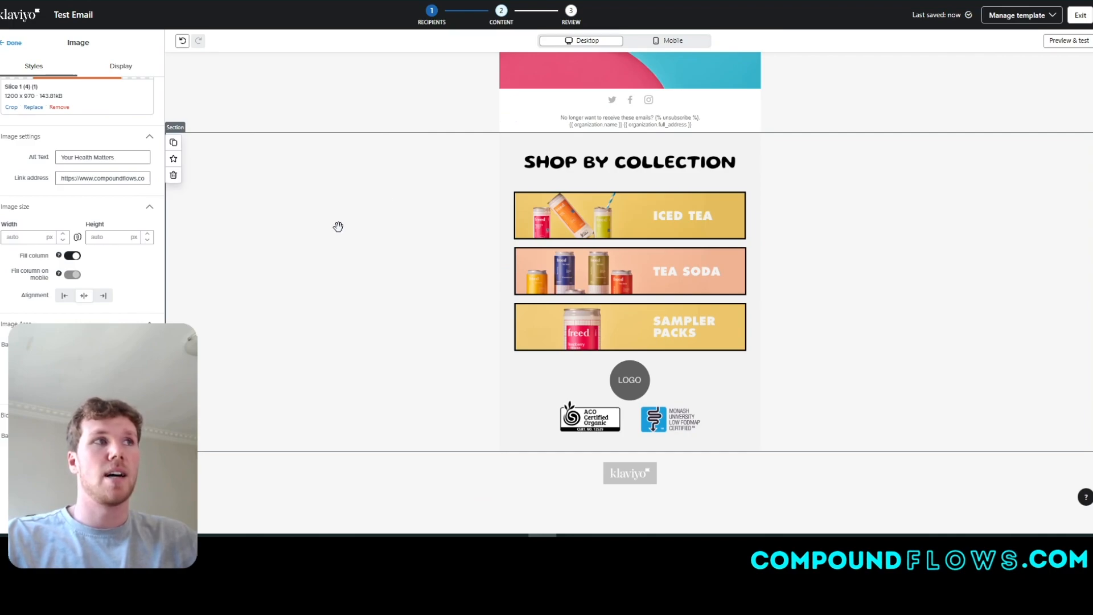
click(622, 215)
click(88, 272)
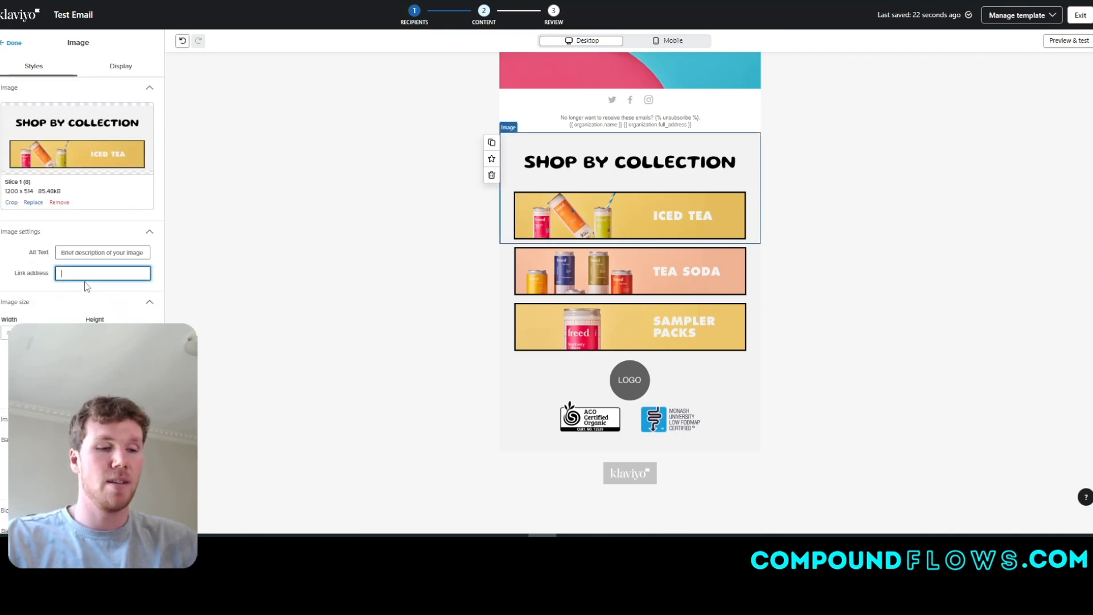
key(ctrl+v)
Step: Save the Shop By Collection section, including the footer logos, as universal content named "COLLECTION FOOTER"
click(254, 205)
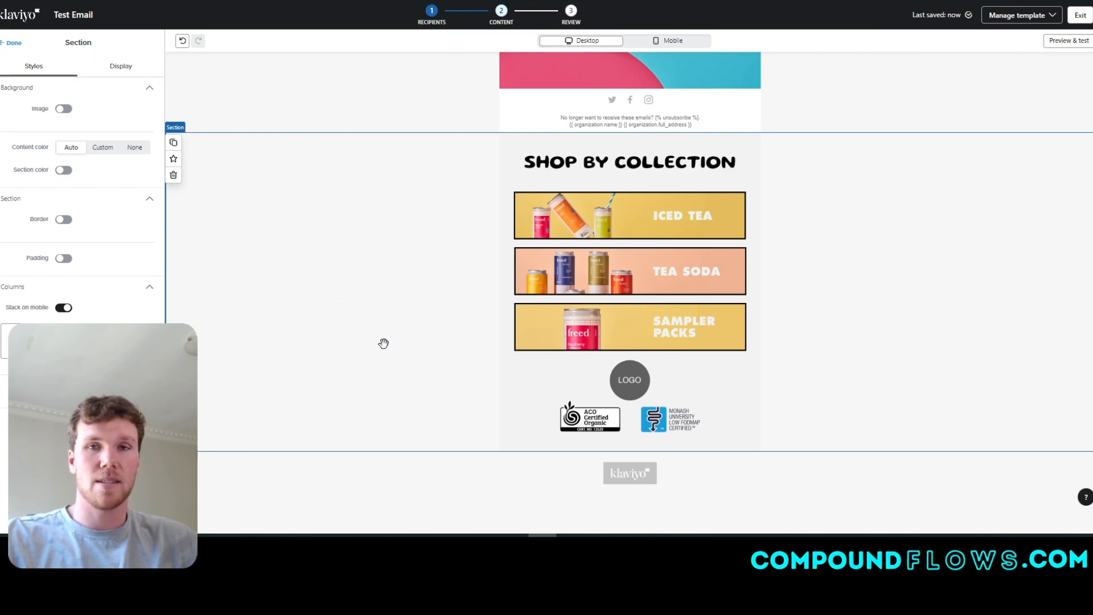
click(173, 158)
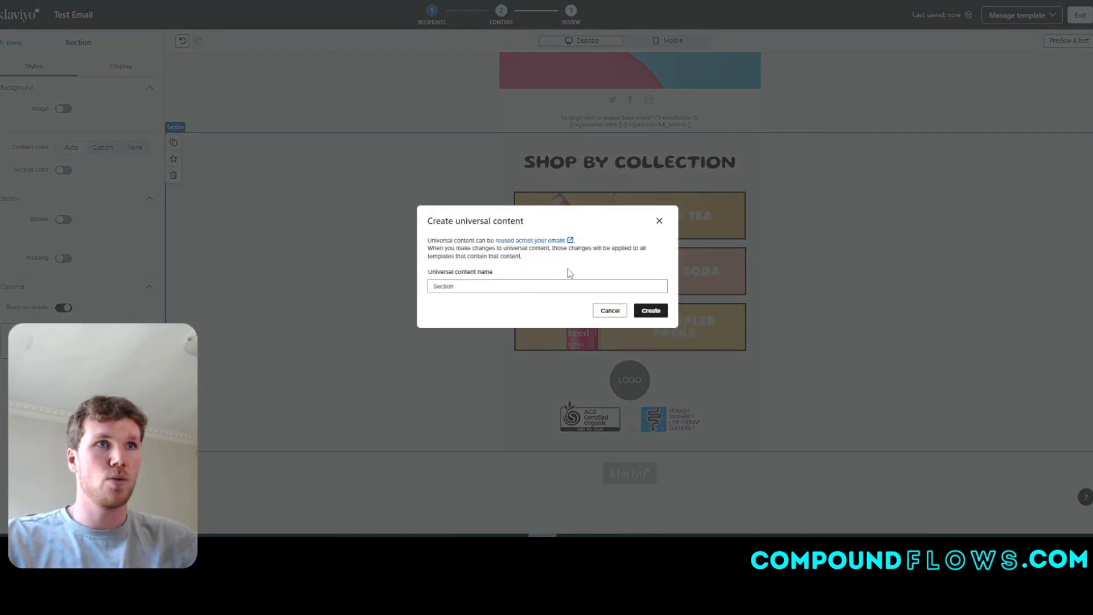
double_click(442, 285)
key(BackSpace)
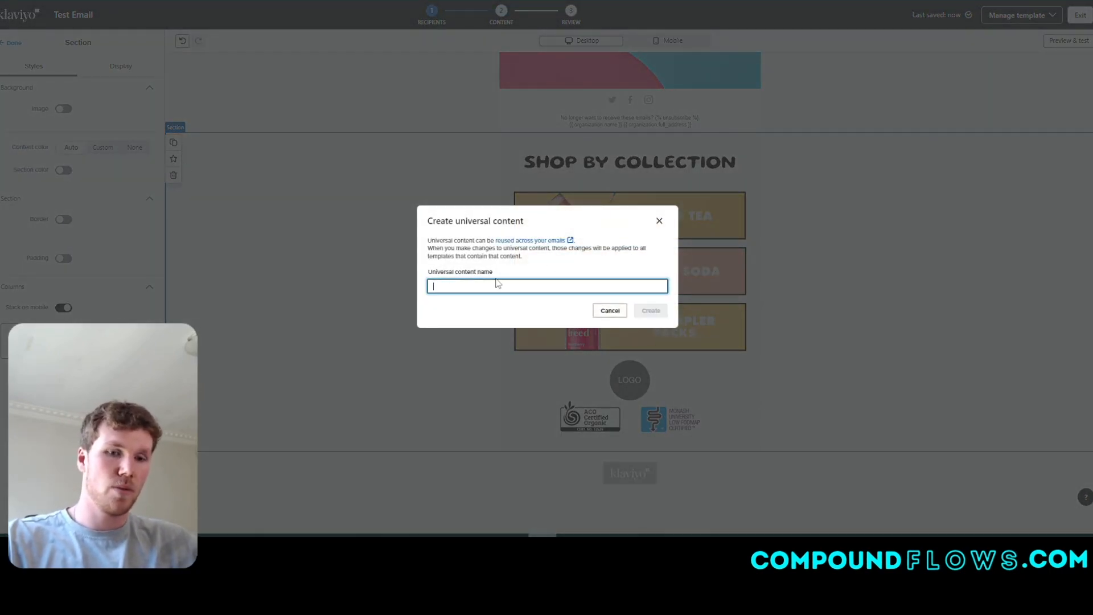
text(c)
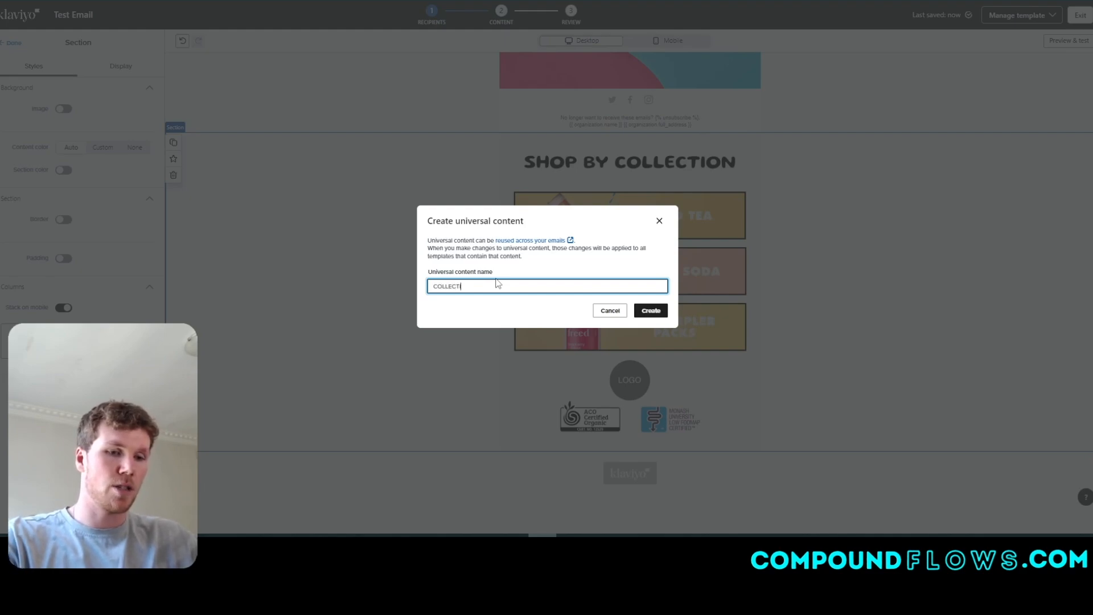
text(OLLECTION FOOTER)
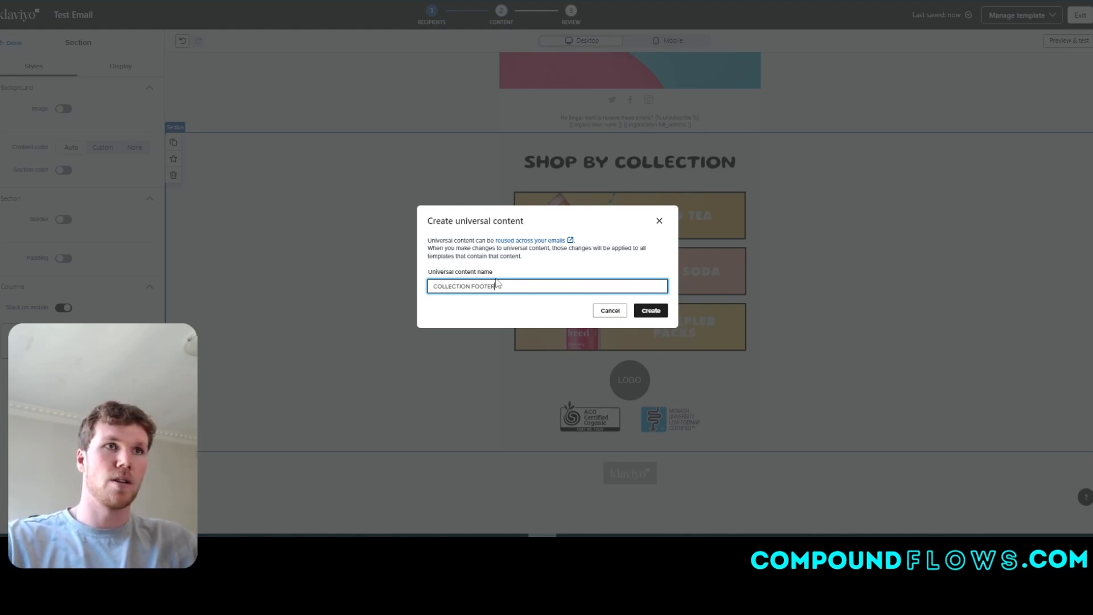
click(650, 311)
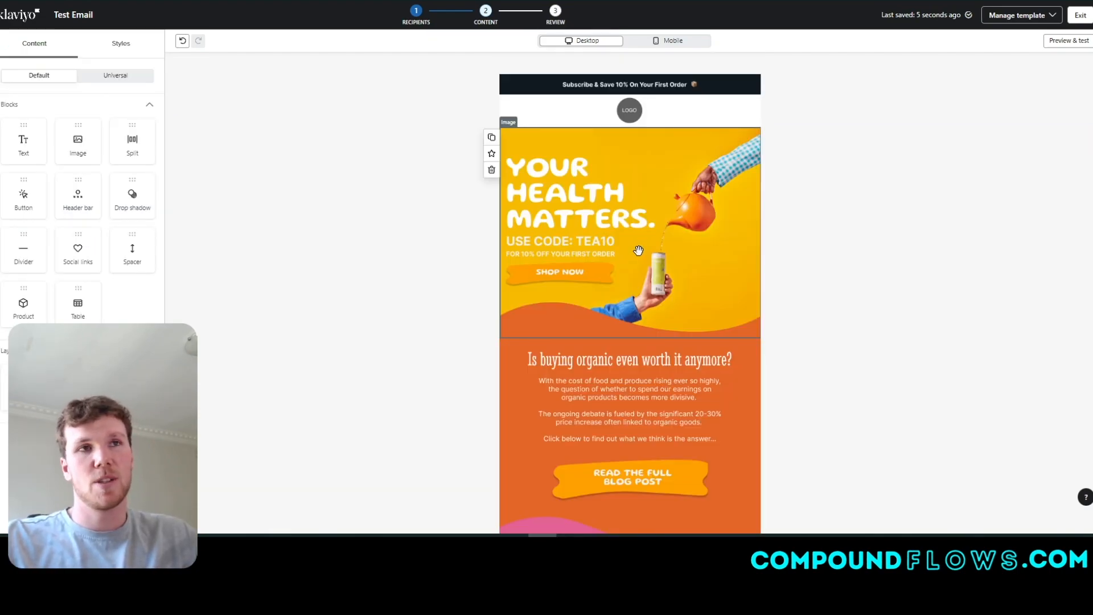
Step: Check the file size of the YOUR HEALTH MATTERS hero image
click(638, 251)
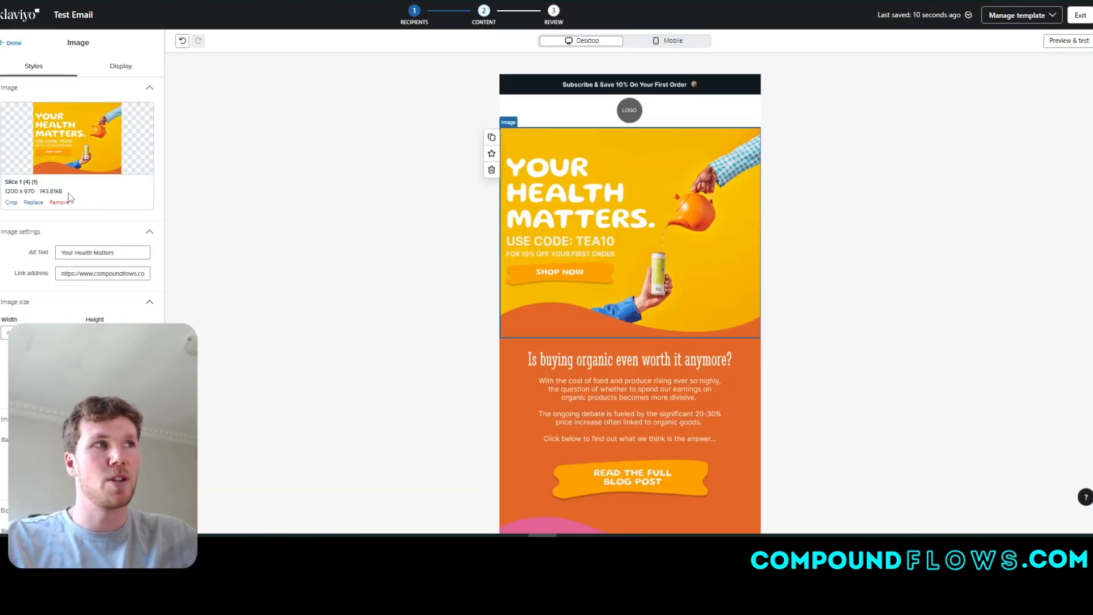
mouse_move(70, 197)
mouse_down()
mouse_move(46, 190)
mouse_move(66, 196)
mouse_up()
click(57, 200)
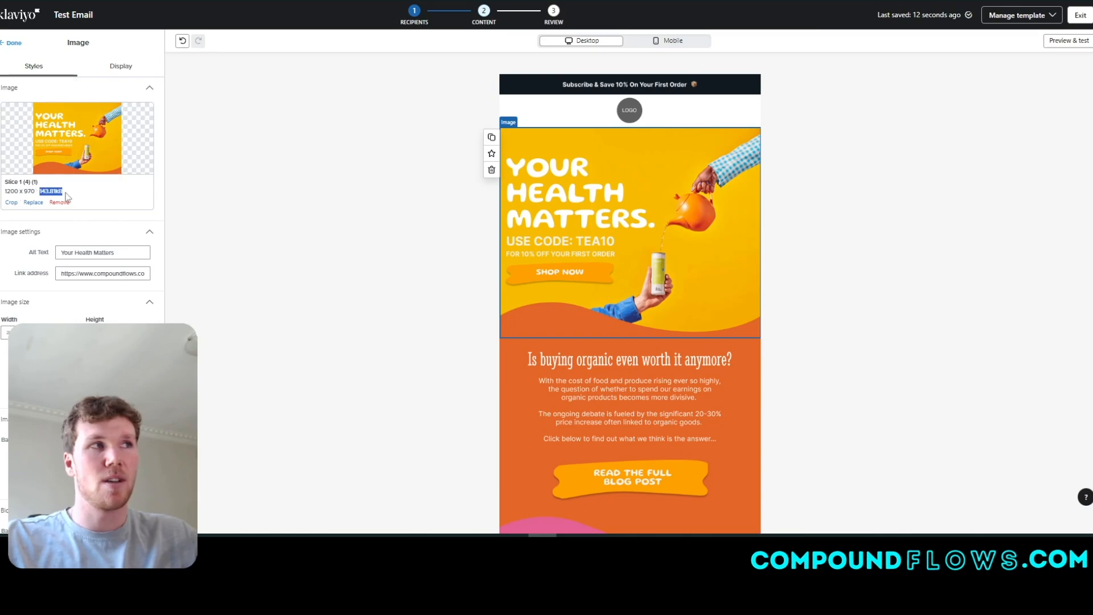
click(66, 196)
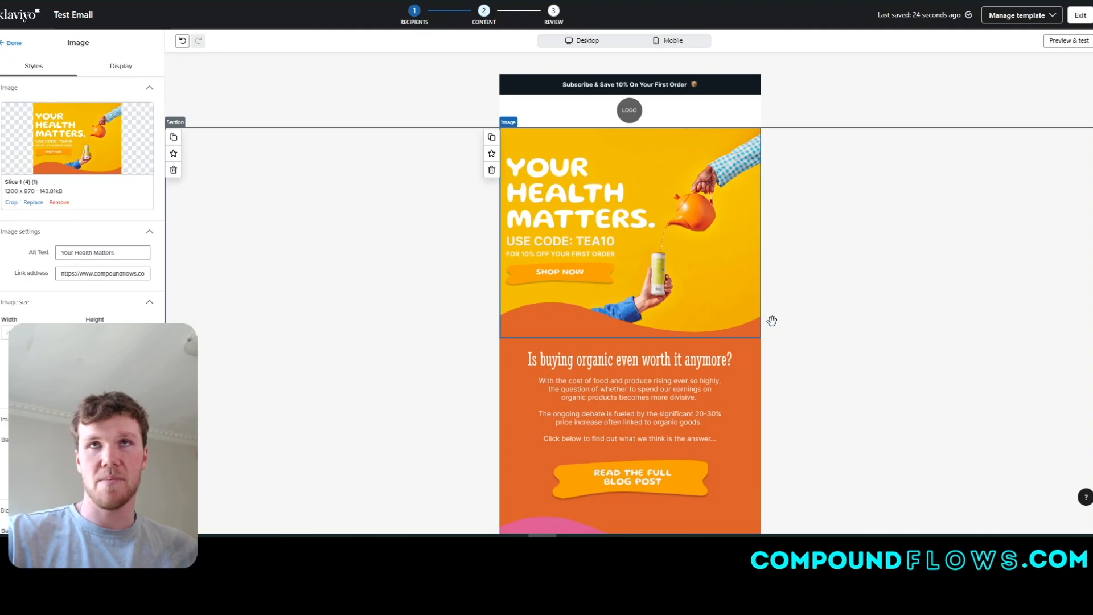
Step: Preview the email to check its total size and Gmail clipping risk, and return to the editor to review the layout
click(1060, 43)
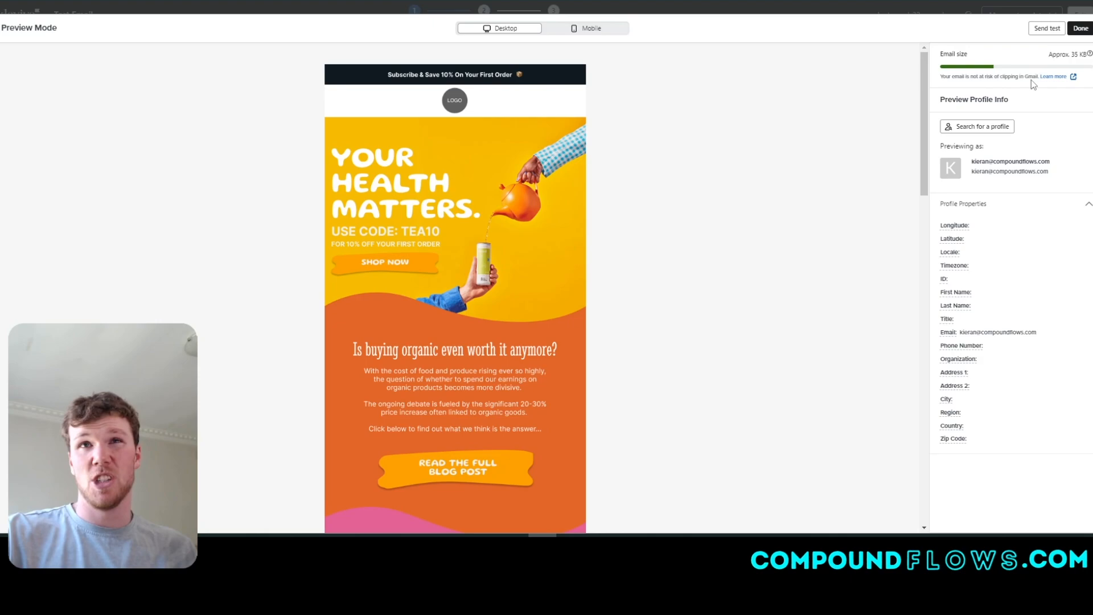
click(1079, 27)
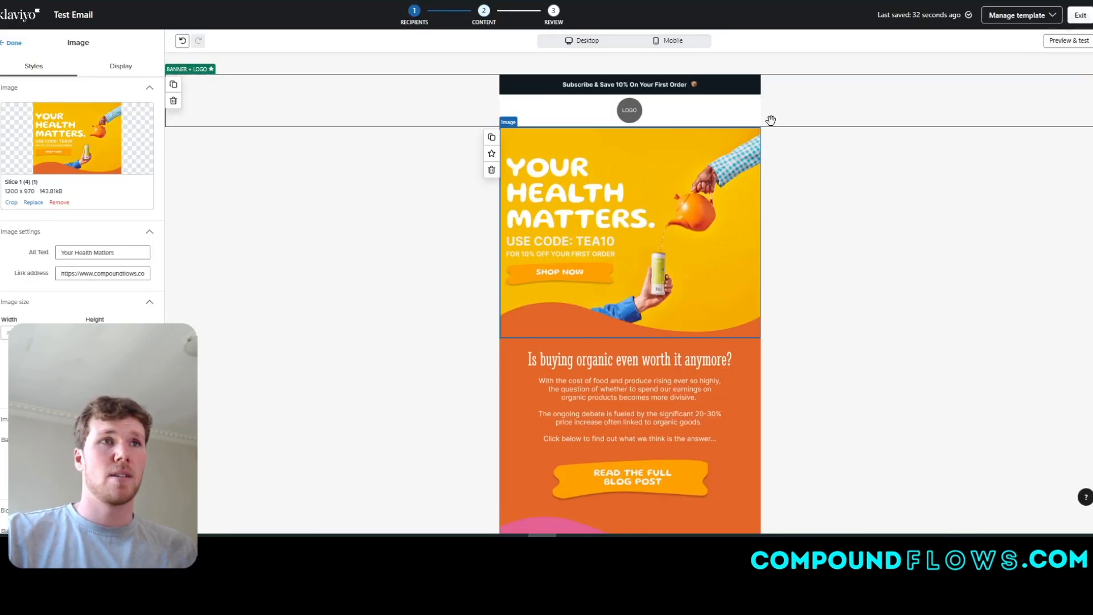
scroll(605, 171, down, 10)
scroll(907, 239, up, 8)
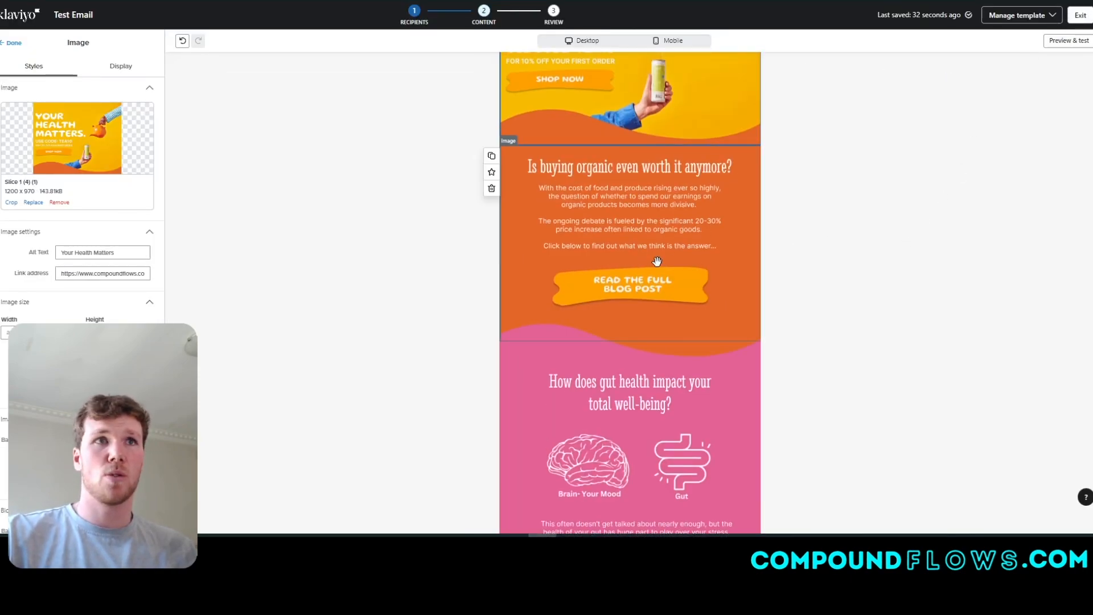
scroll(657, 261, up, 3)
click(376, 201)
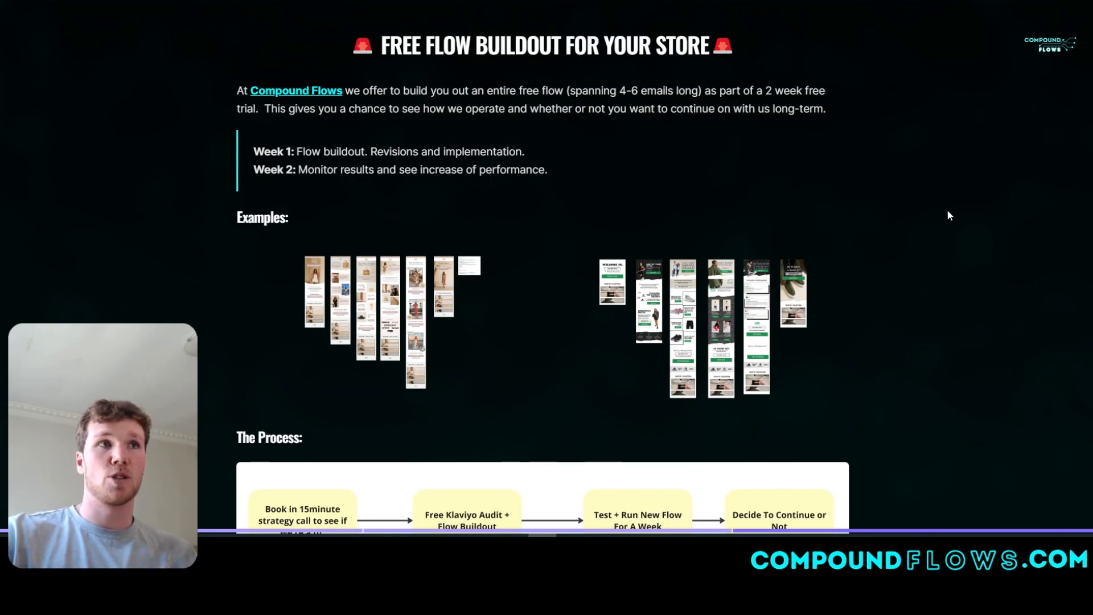
Step: Read the Compound Flows free flow buildout page through the process and qualification sections to the discovery call booking calendar
scroll(996, 238, down, 2)
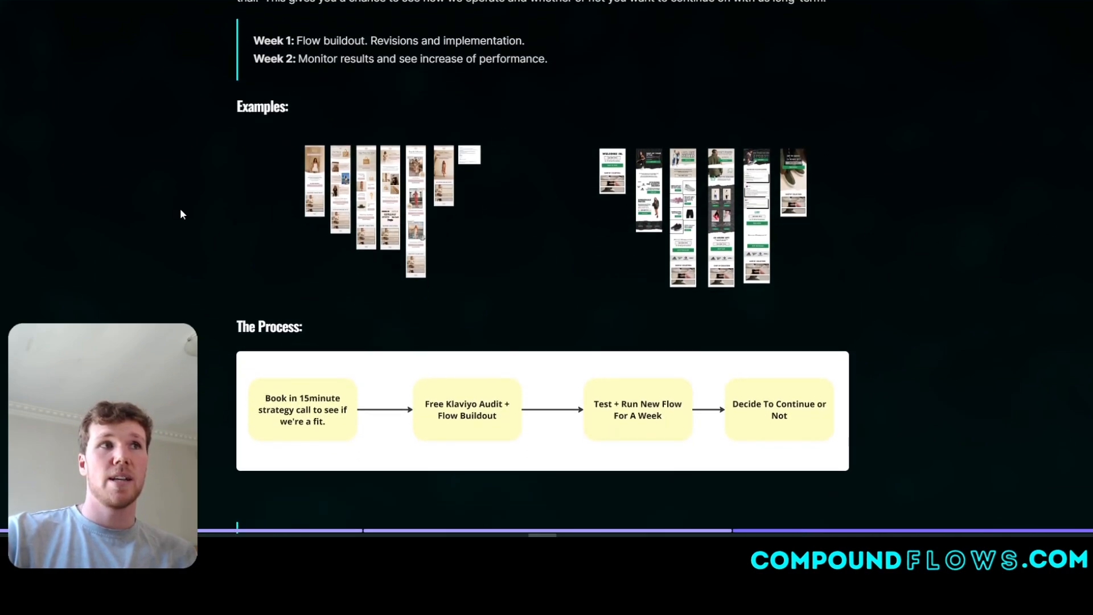
scroll(1067, 266, down, 3)
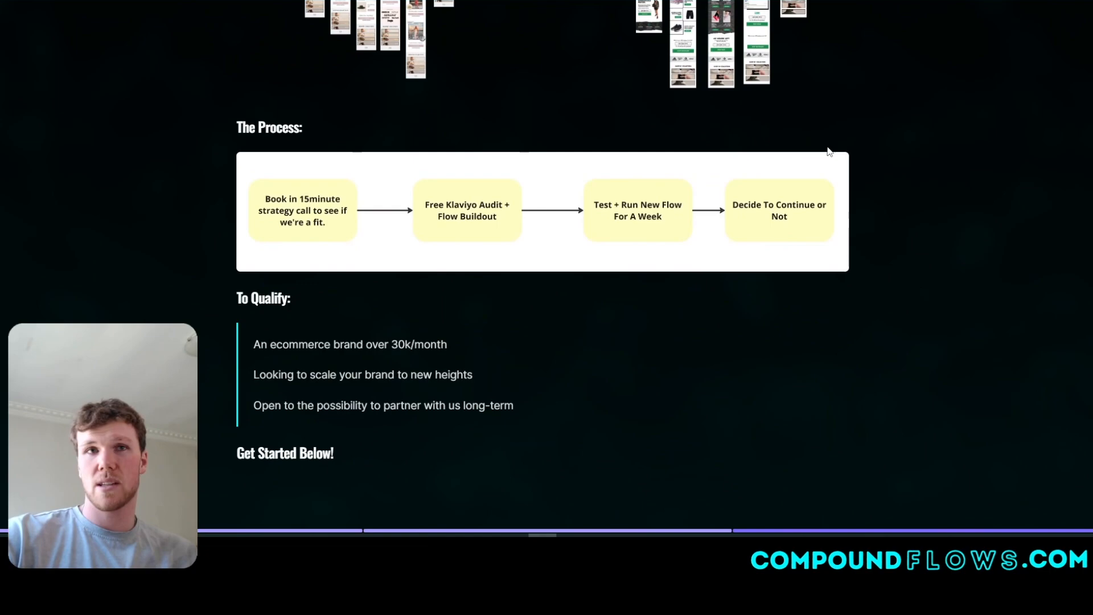
scroll(716, 155, down, 4)
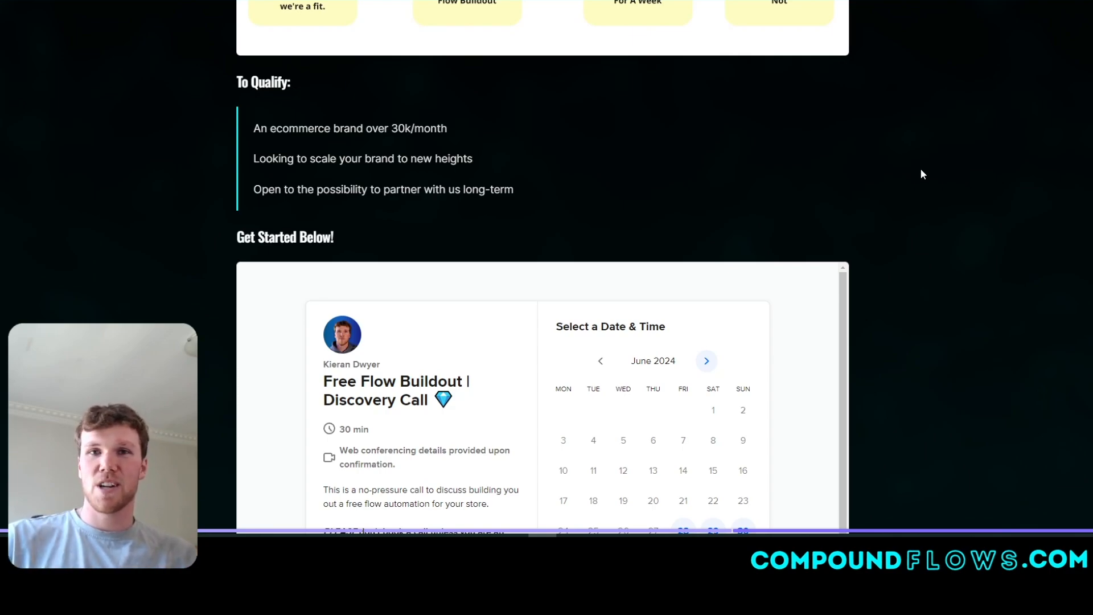
scroll(919, 168, up, 2)
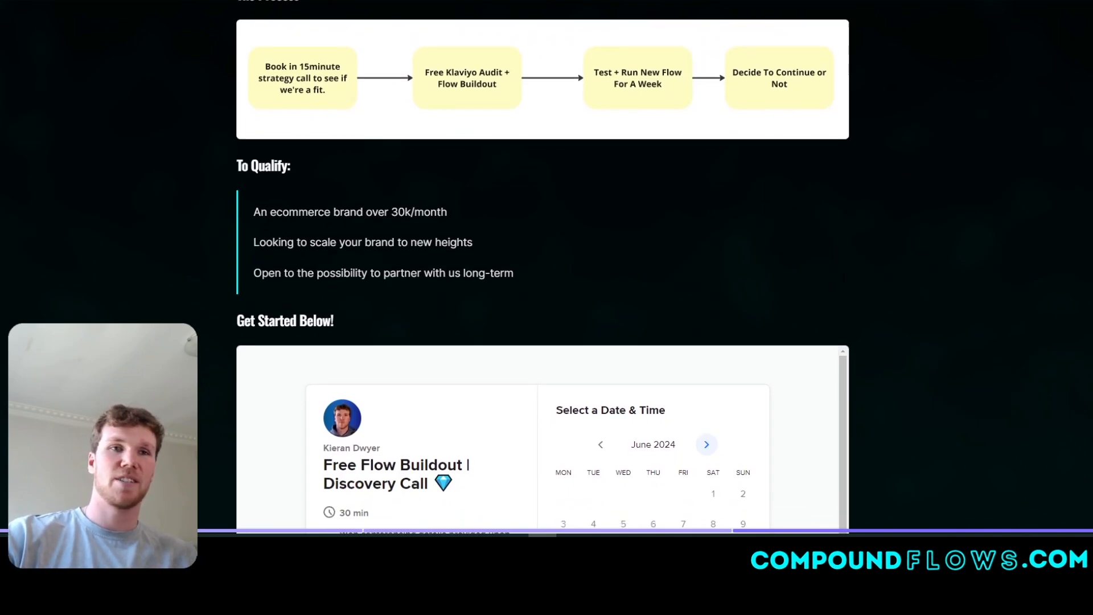
scroll(943, 336, down, 5)
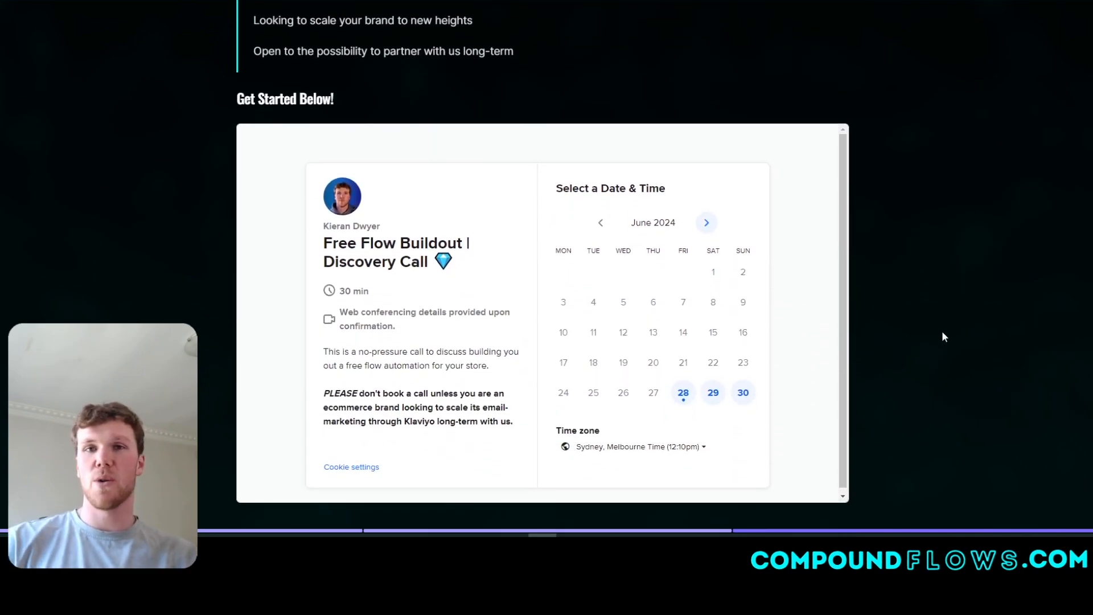